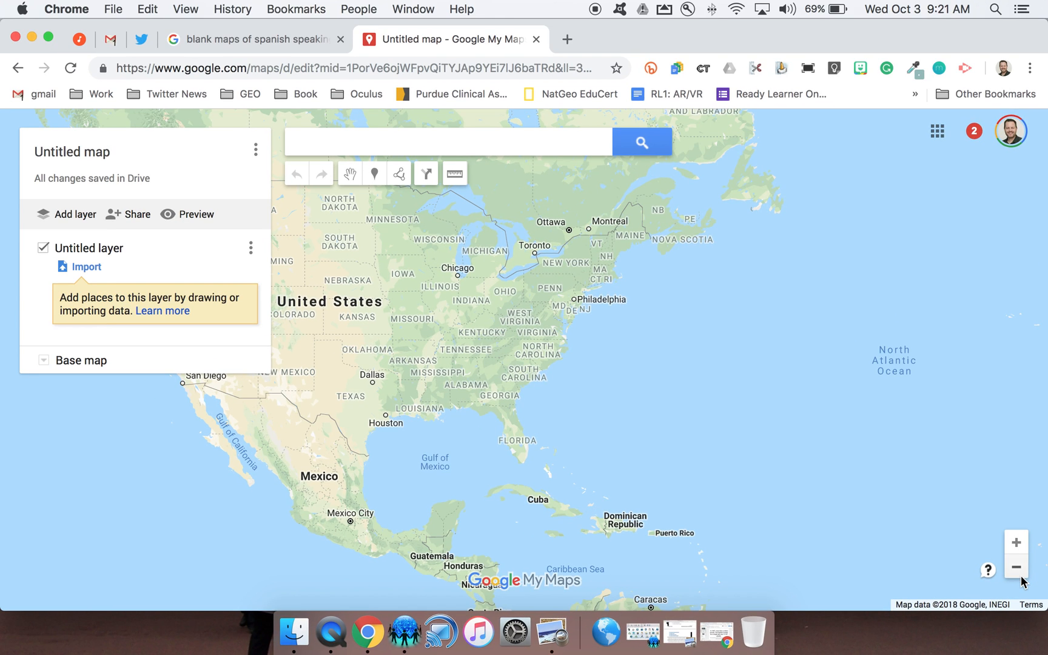
Step: Bring South America into view on the map
{"action": "left_click", "coordinate": [893, 502]}
{"action": "left_click", "coordinate": [1019, 567]}
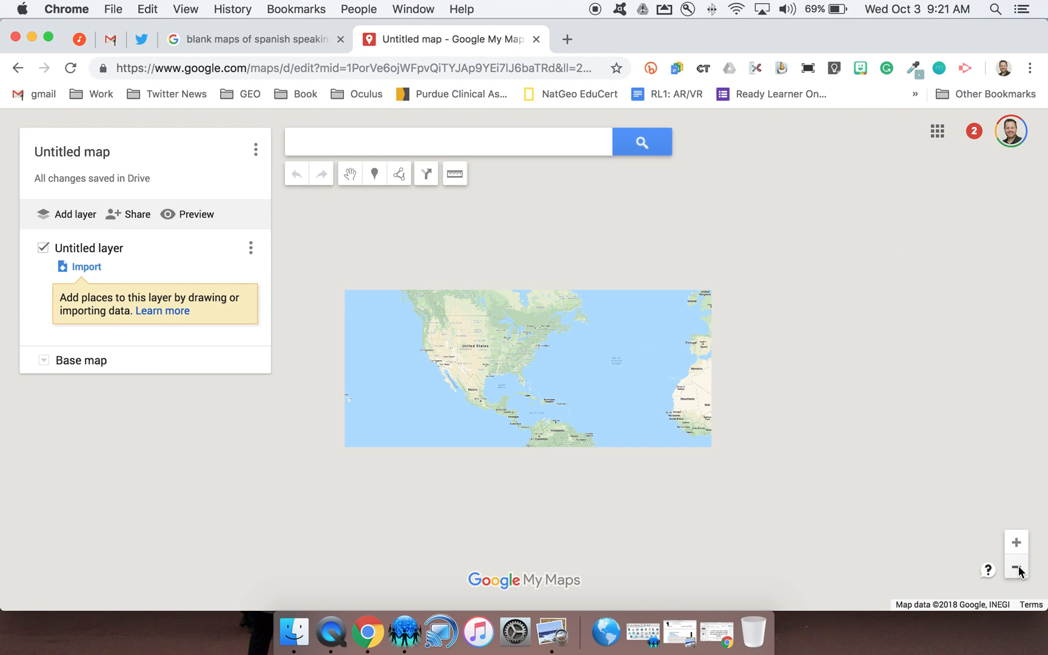
{"action": "left_click", "coordinate": [1018, 546]}
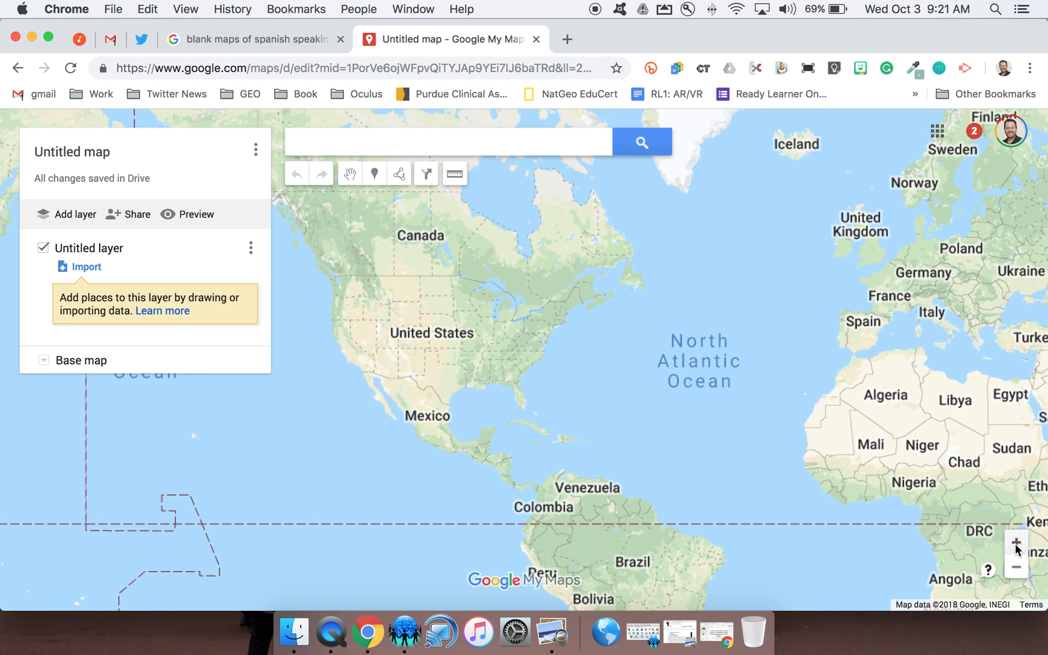
{"action": "left_click", "coordinate": [1017, 546]}
{"action": "left_click_drag", "start_coordinate": [663, 463], "coordinate": [704, 21]}
{"action": "left_click", "coordinate": [636, 400]}
{"action": "left_click_drag", "start_coordinate": [476, 302], "coordinate": [466, 307]}
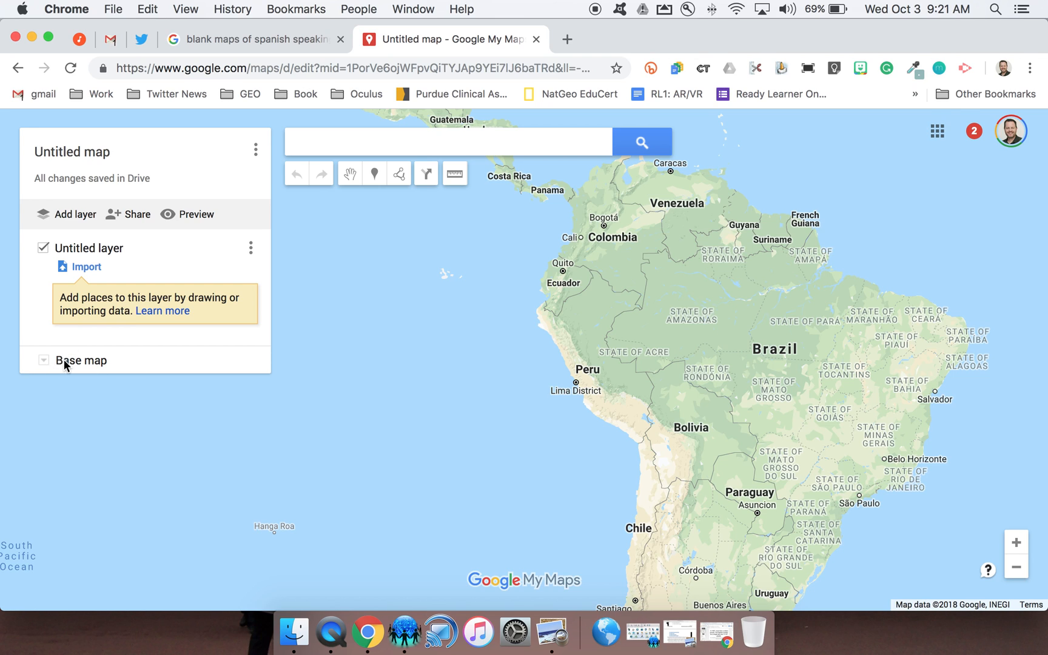
Step: Try out several base map styles and settle on the satellite imagery
{"action": "left_click", "coordinate": [43, 363]}
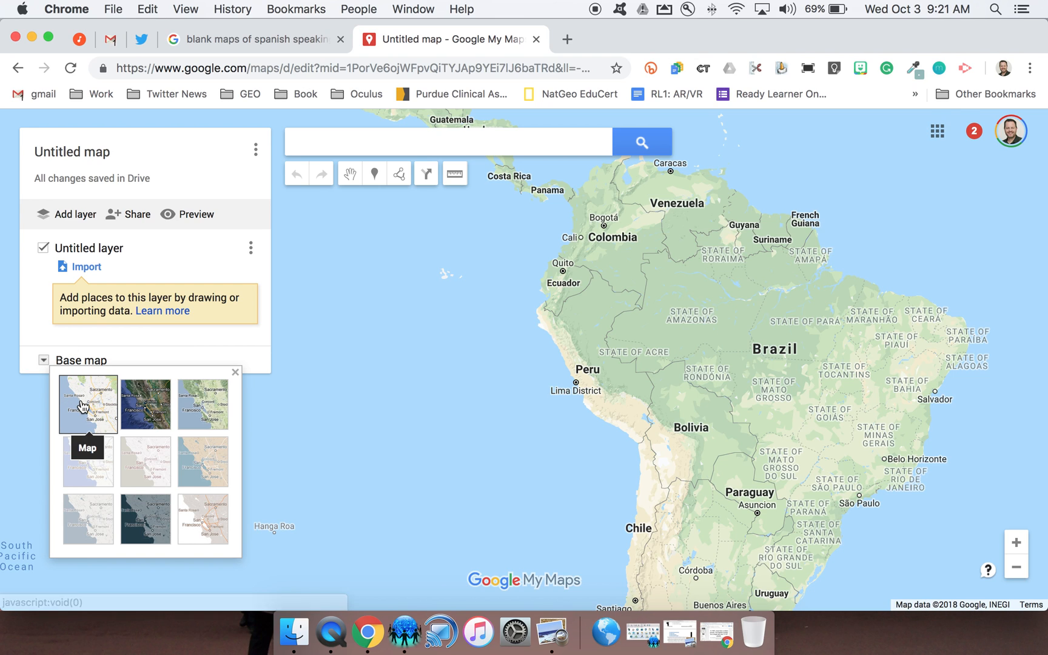
{"action": "left_click", "coordinate": [146, 412]}
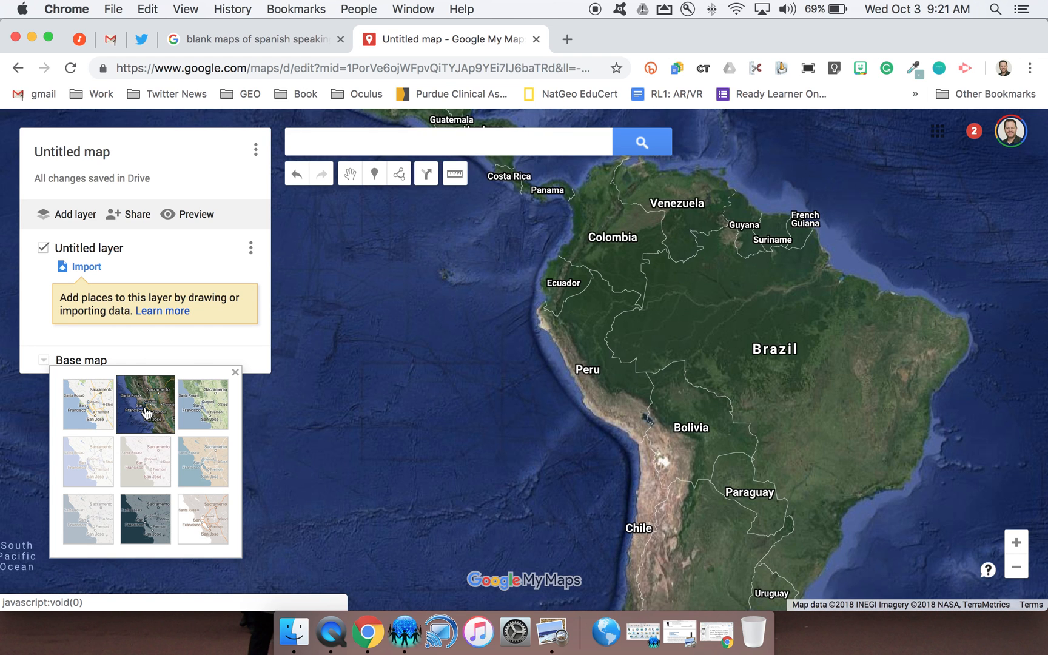
{"action": "left_click", "coordinate": [195, 416]}
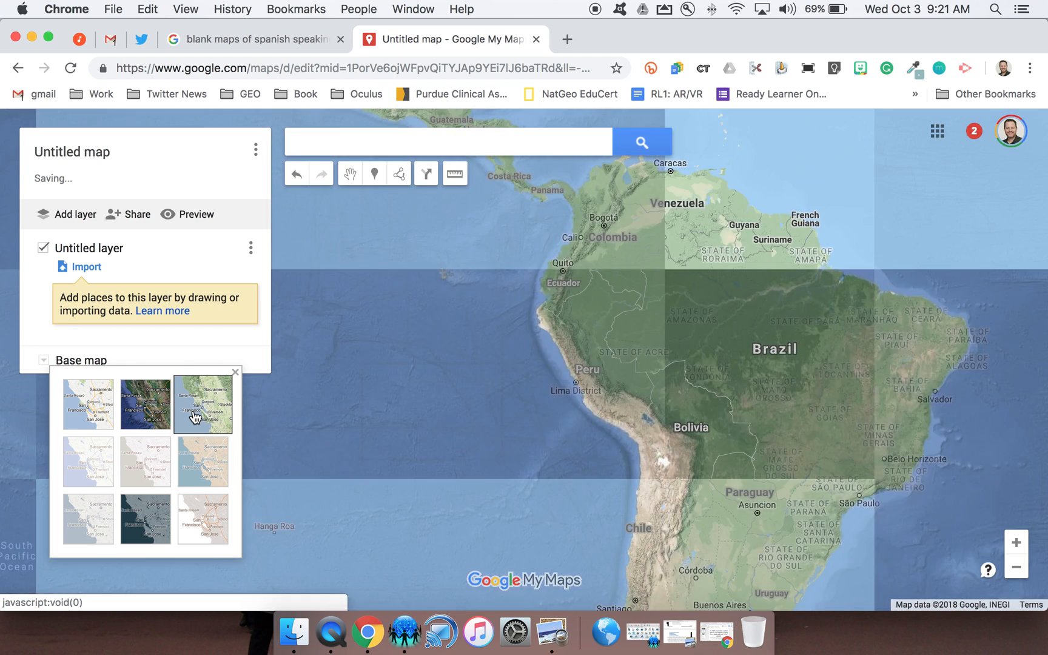
{"action": "left_click", "coordinate": [197, 465]}
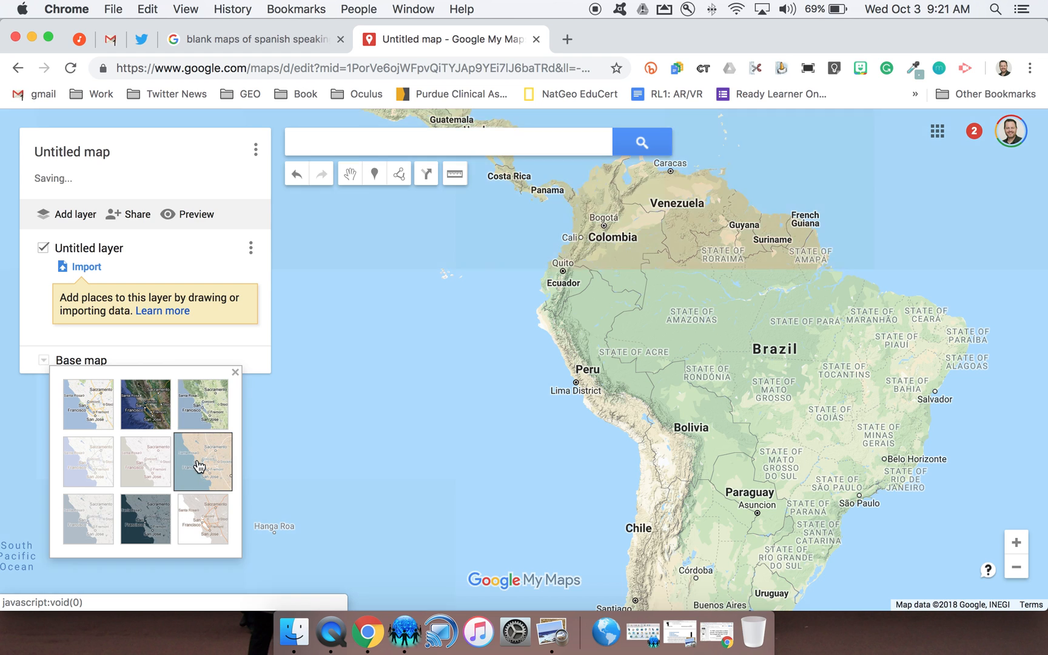
{"action": "left_click", "coordinate": [203, 524]}
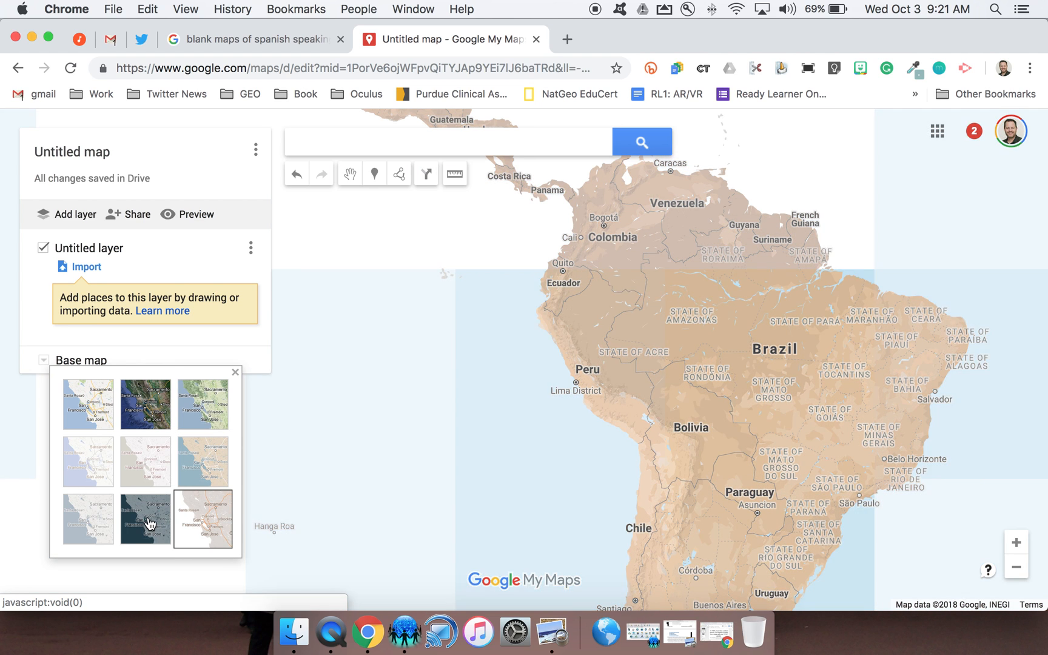
{"action": "left_click", "coordinate": [150, 523]}
{"action": "left_click", "coordinate": [156, 419]}
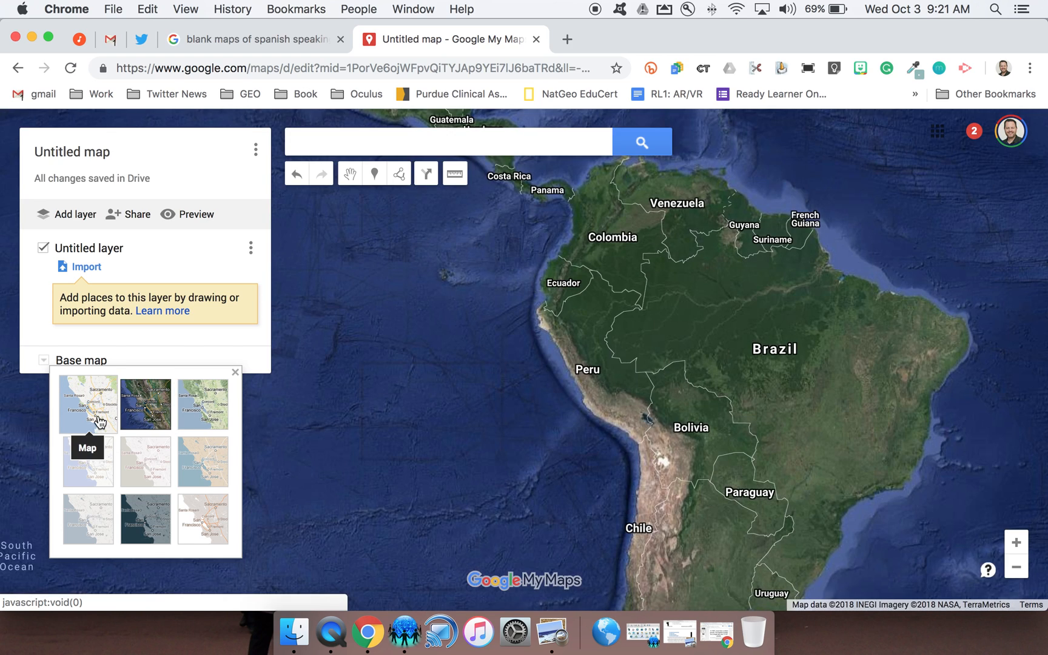
{"action": "left_click", "coordinate": [99, 421]}
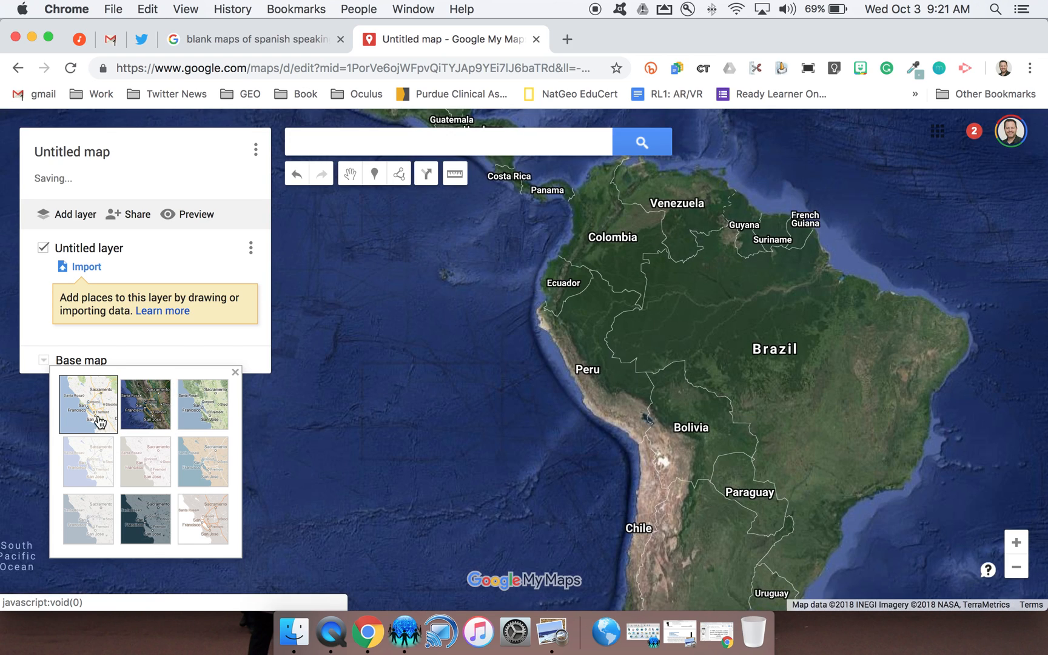
{"action": "left_click", "coordinate": [147, 416]}
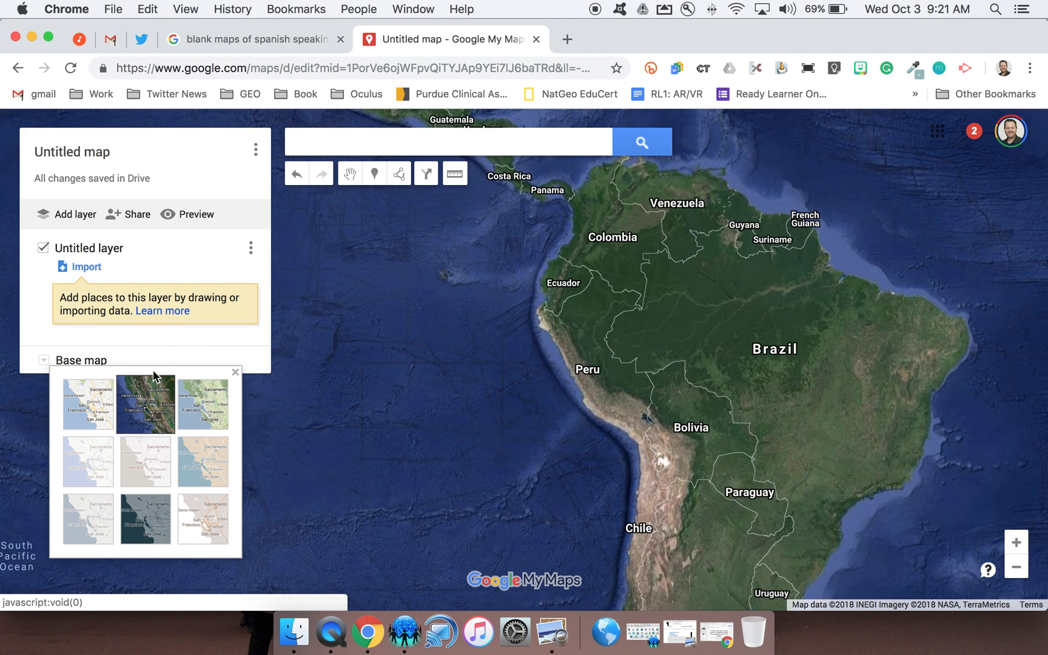
Step: Rename the untitled layer to "Spanish Speaking Countries in South America"
{"action": "left_click", "coordinate": [94, 248]}
{"action": "type", "text": "Sp"}
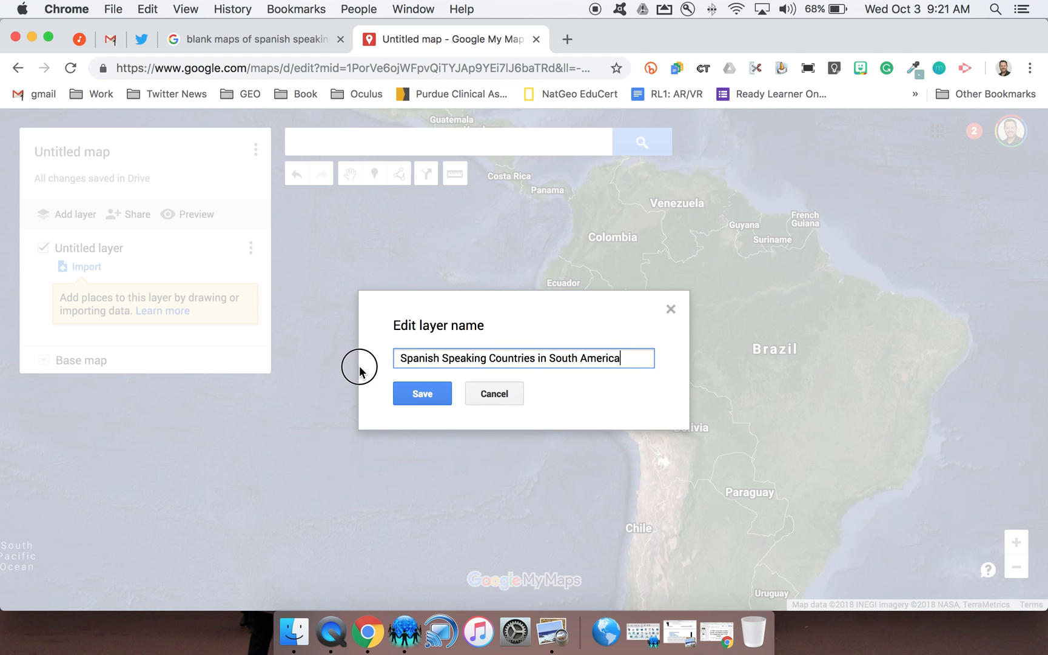
{"action": "key", "text": "super+a"}
{"action": "left_click", "coordinate": [416, 393]}
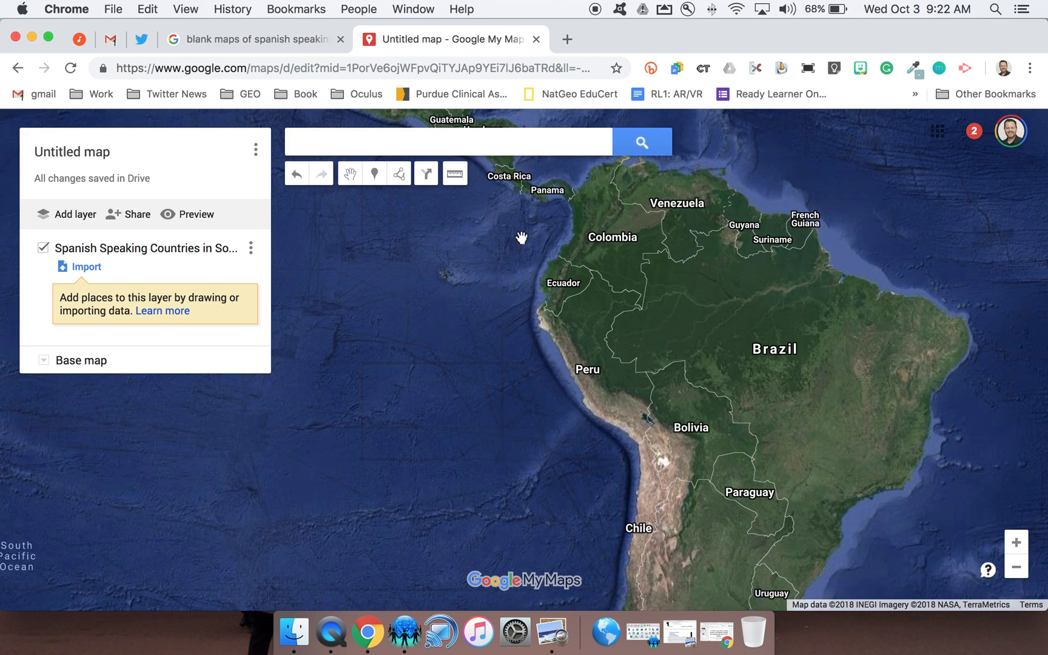
Step: Search for the country Peru and add it to the map as a place marker
{"action": "left_click", "coordinate": [456, 148]}
{"action": "type", "text": "Perd"}
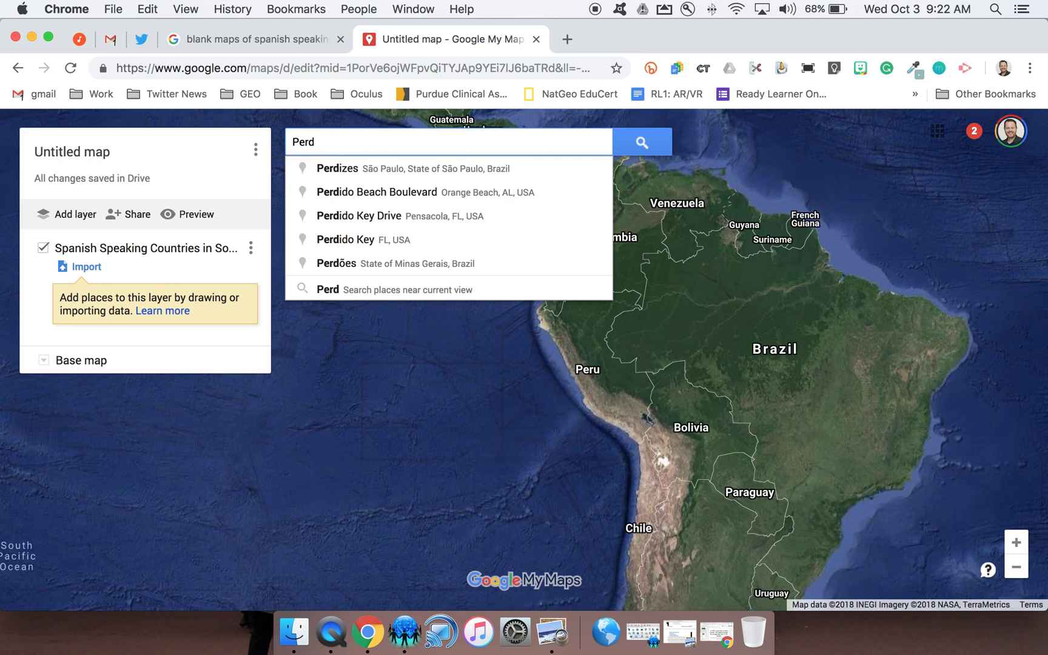
{"action": "key", "text": "BackSpace"}
{"action": "key", "text": "BackSpace"}
{"action": "type", "text": "ru"}
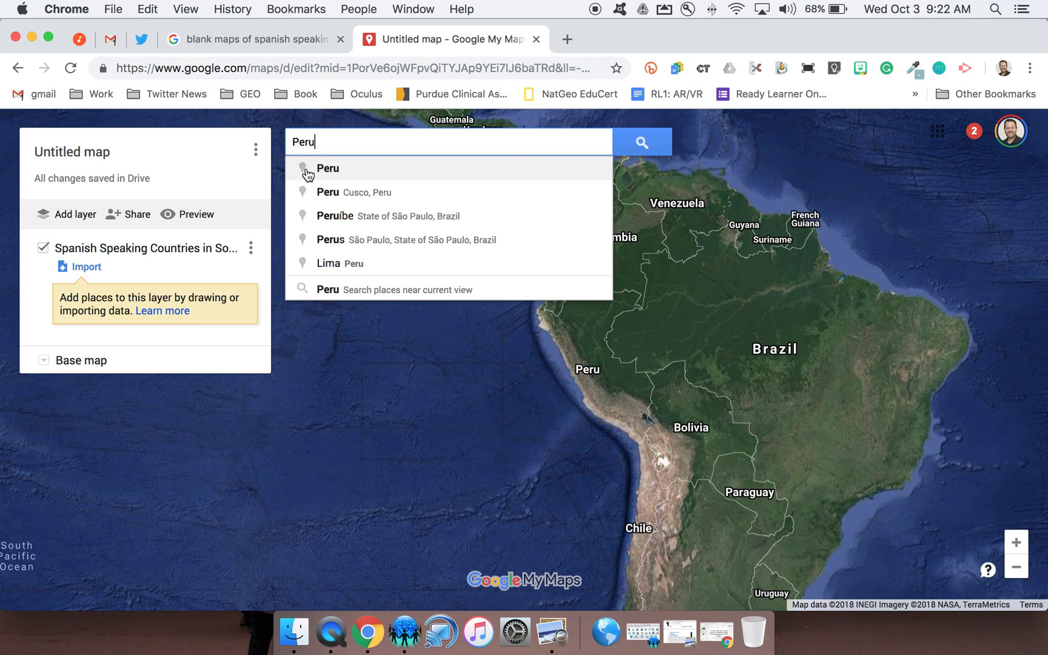
{"action": "left_click", "coordinate": [328, 175]}
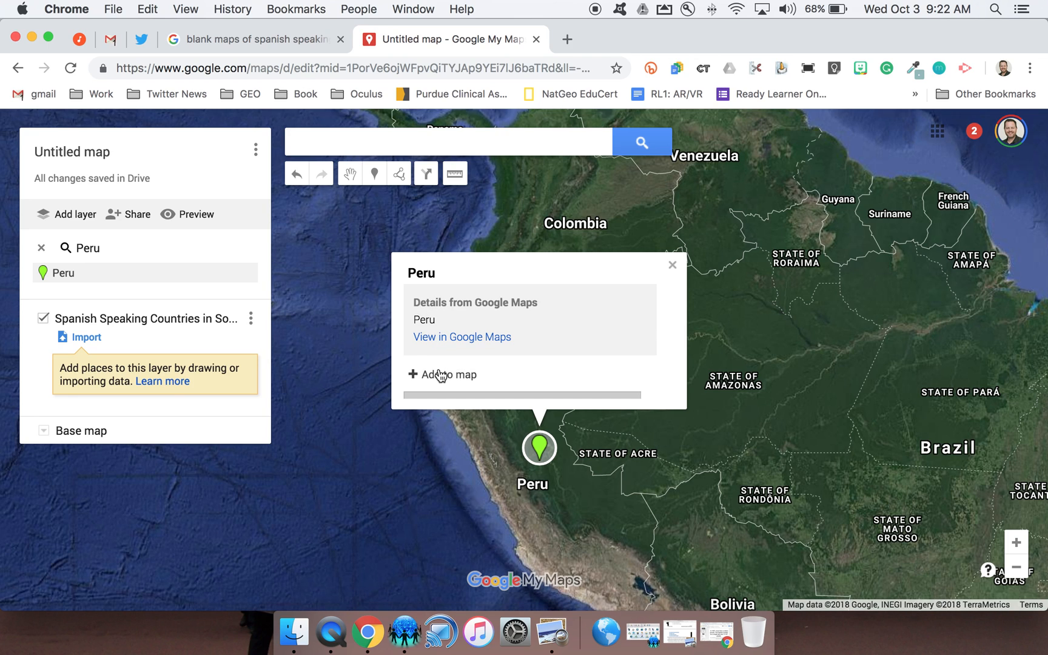
{"action": "left_click", "coordinate": [441, 376]}
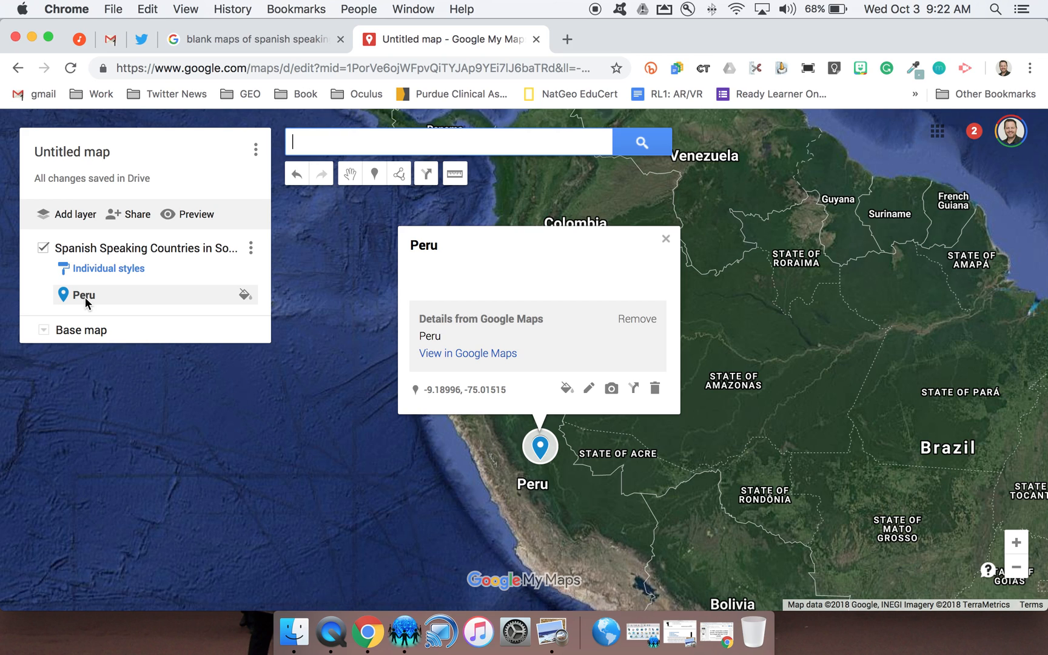
Step: Style the Peru marker in dark orange with the walking person icon
{"action": "left_click", "coordinate": [567, 388]}
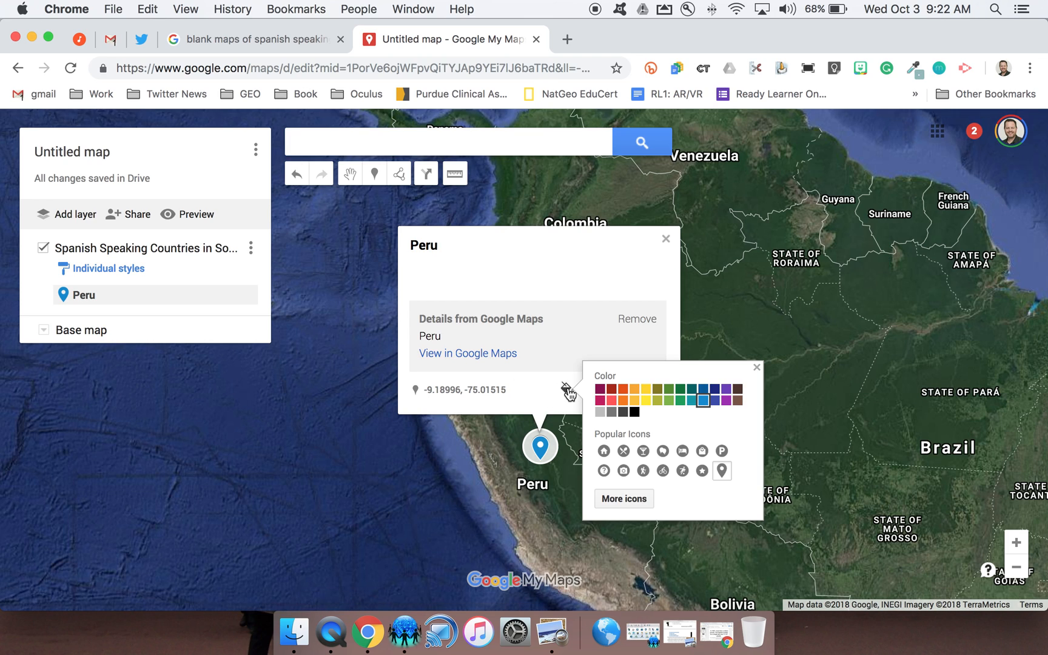
{"action": "left_click", "coordinate": [628, 391]}
{"action": "left_click", "coordinate": [643, 471]}
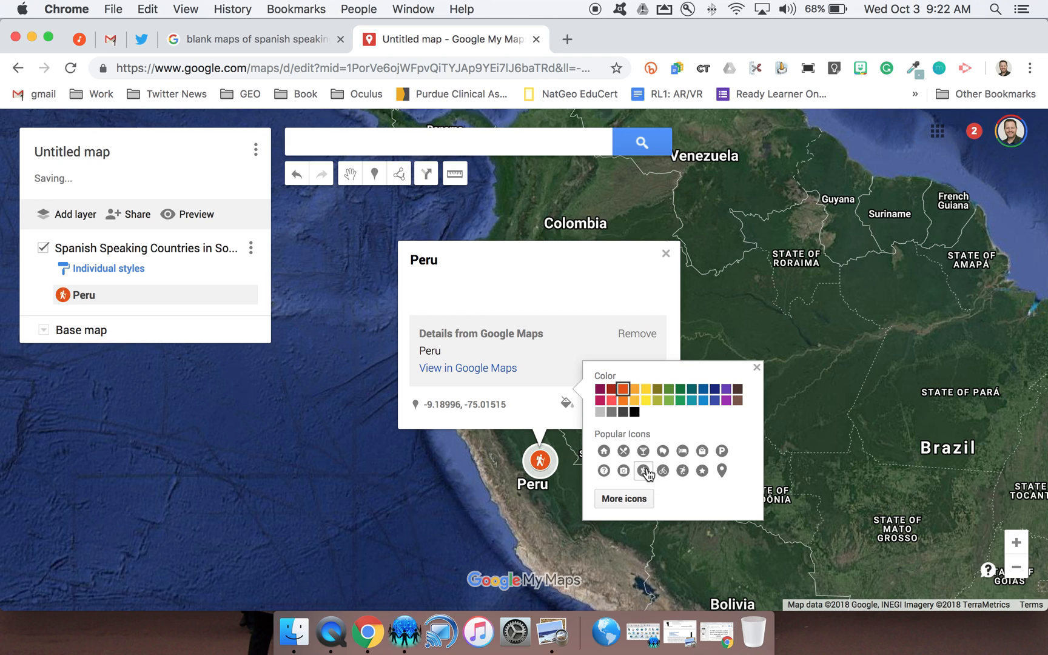
{"action": "left_click", "coordinate": [524, 416]}
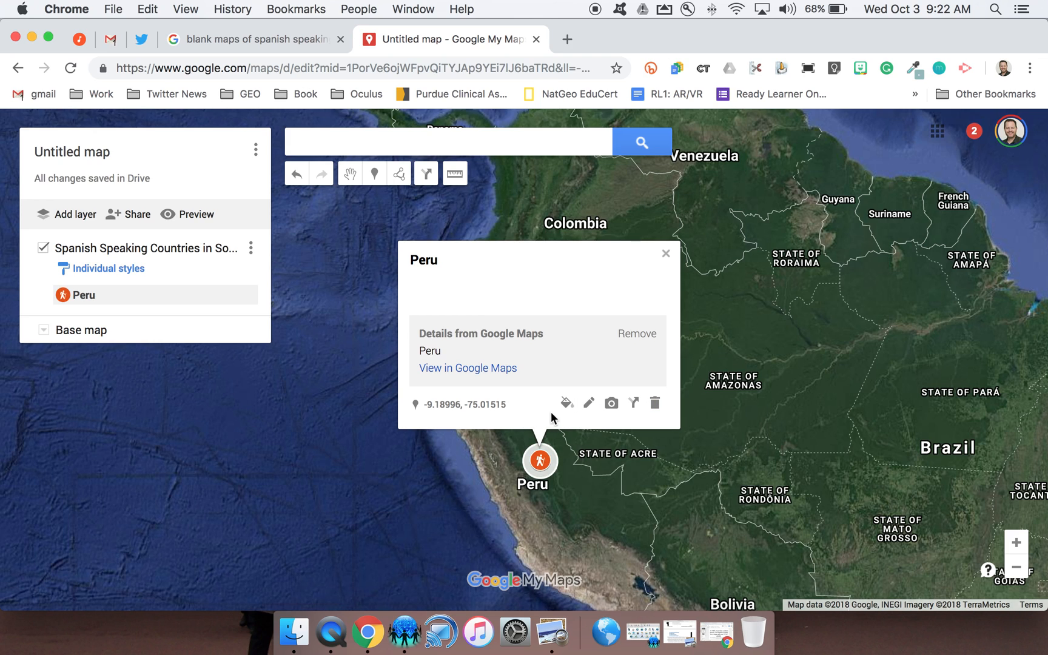
Step: Describe the Peru marker as "Old Capital was Cusco." and attach the first Google Image Search photo for "cusco"
{"action": "left_click", "coordinate": [587, 404]}
{"action": "left_click", "coordinate": [467, 283]}
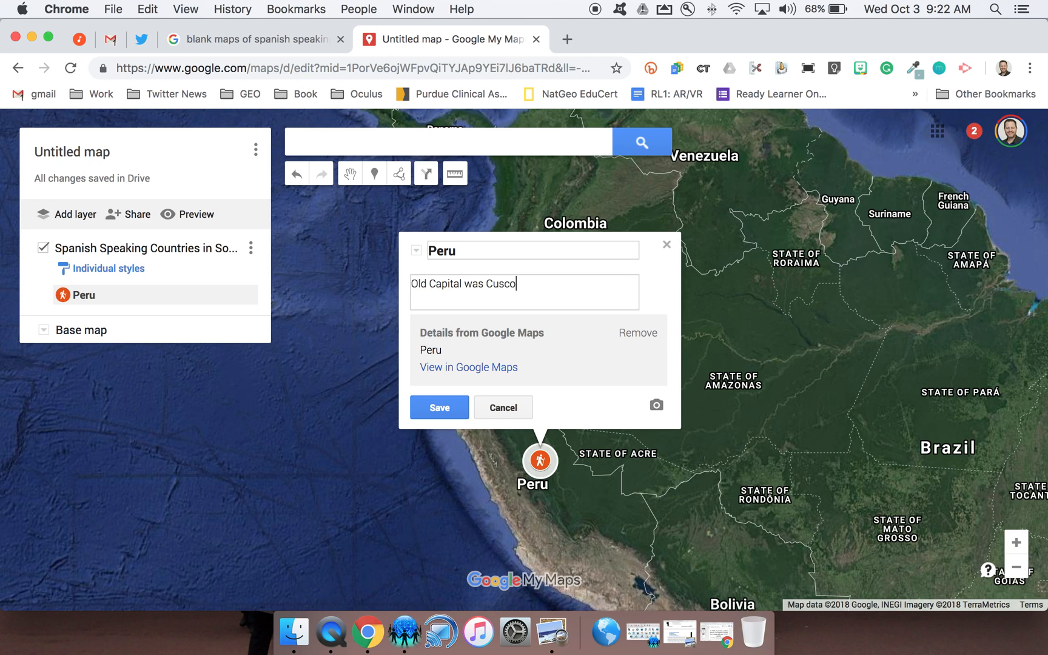
{"action": "left_click", "coordinate": [657, 405]}
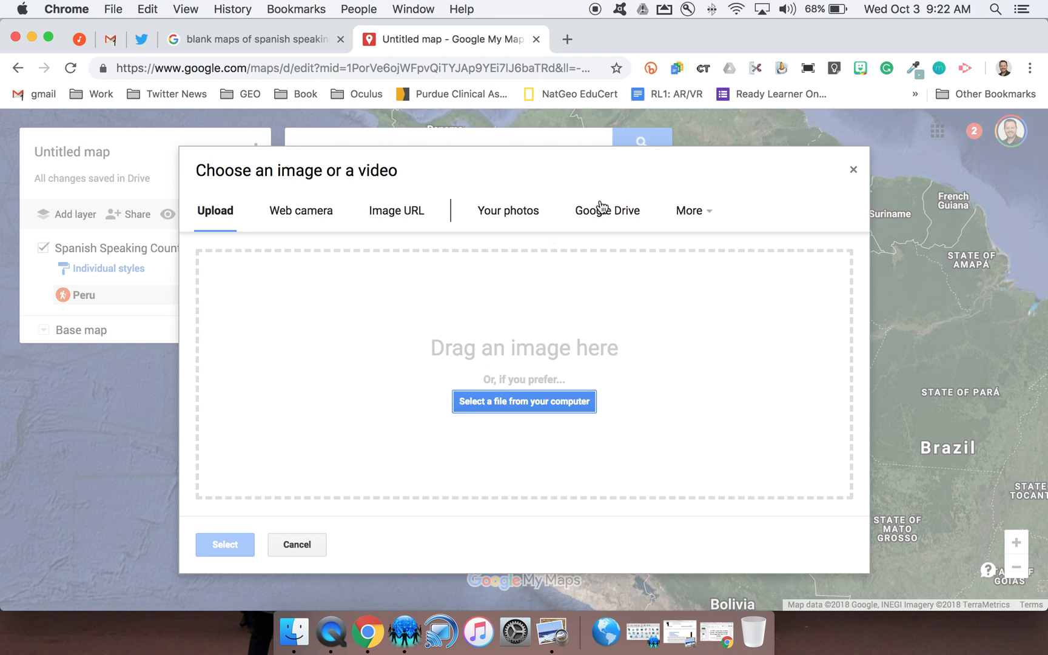
{"action": "left_click", "coordinate": [684, 212]}
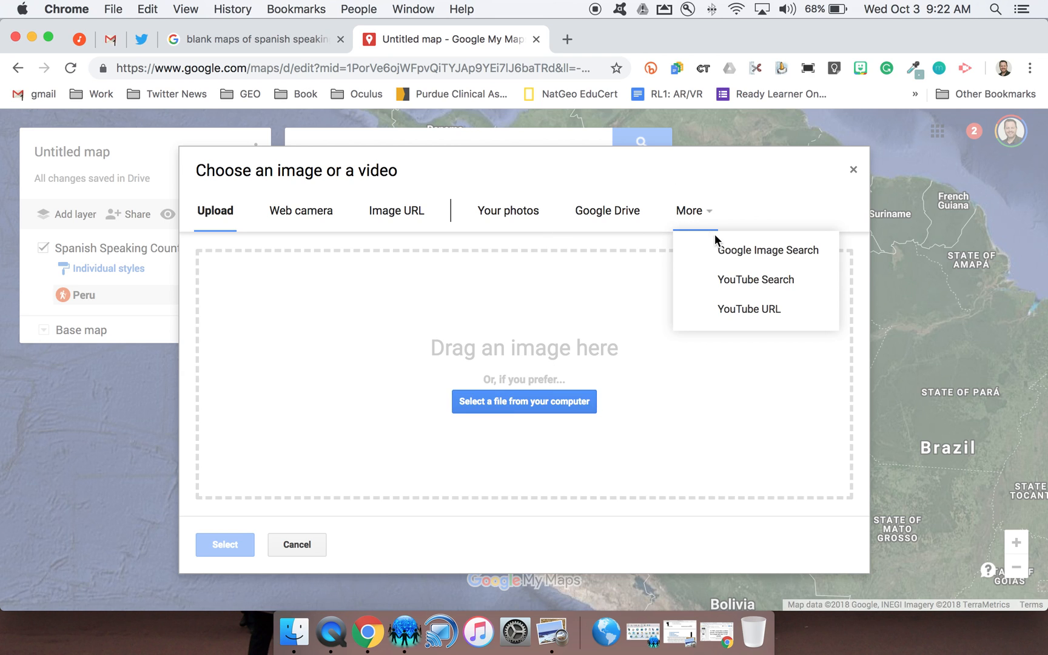
{"action": "left_click", "coordinate": [740, 252]}
{"action": "type", "text": "cu"}
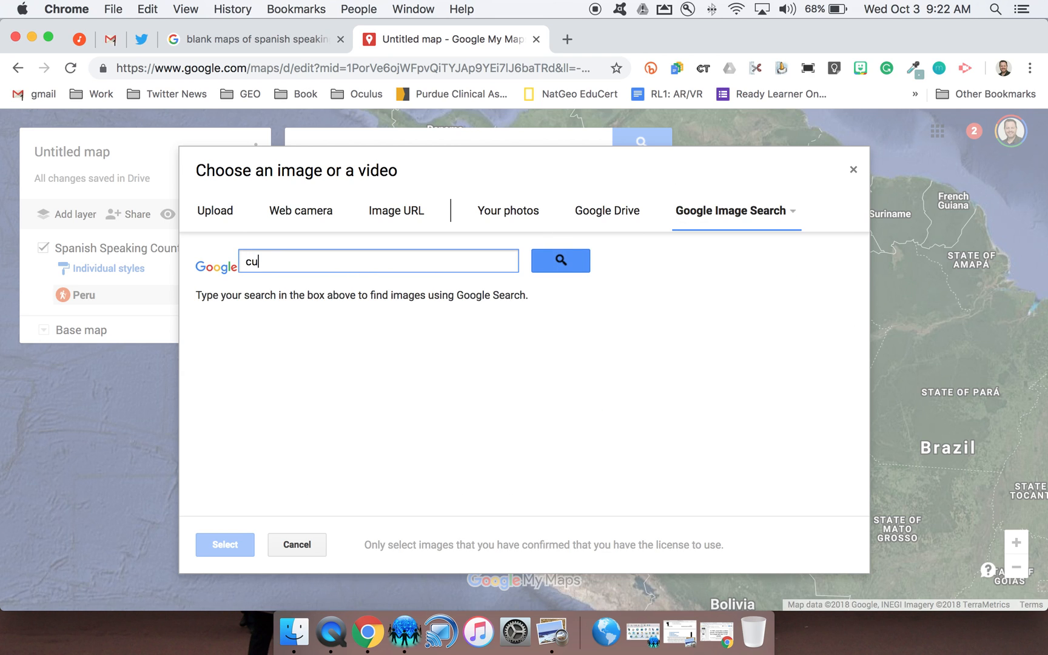
{"action": "type", "text": "sco"}
{"action": "key", "text": "Return"}
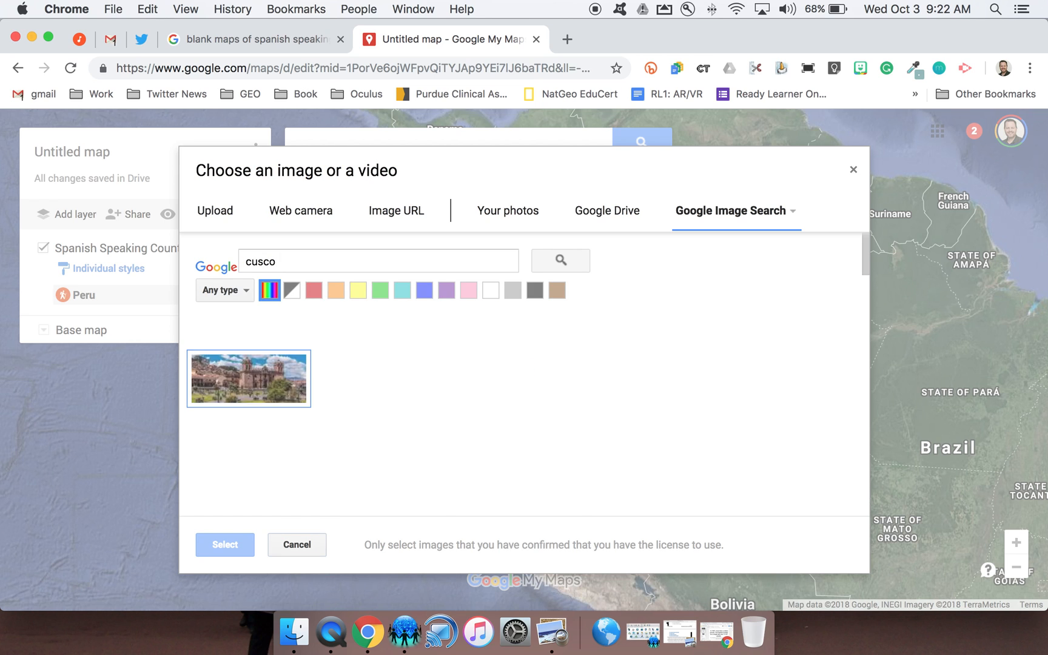
{"action": "left_click", "coordinate": [281, 388]}
{"action": "left_click", "coordinate": [224, 545]}
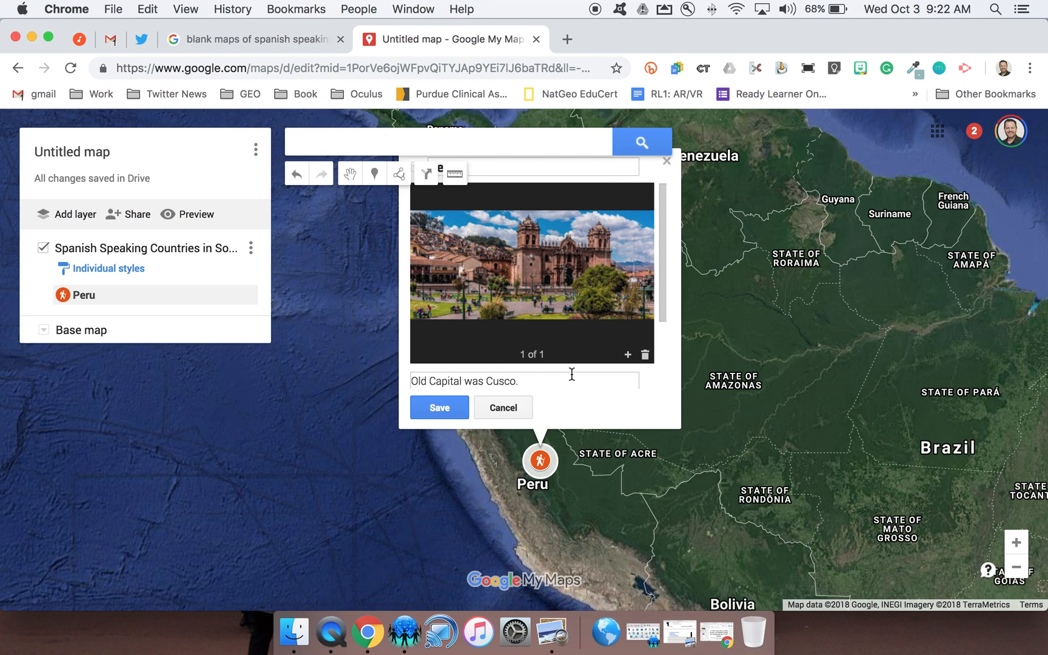
Step: Add the fourth "cusco" search result, the city below golden hills, as a second photo and save the Peru marker
{"action": "left_click", "coordinate": [627, 354]}
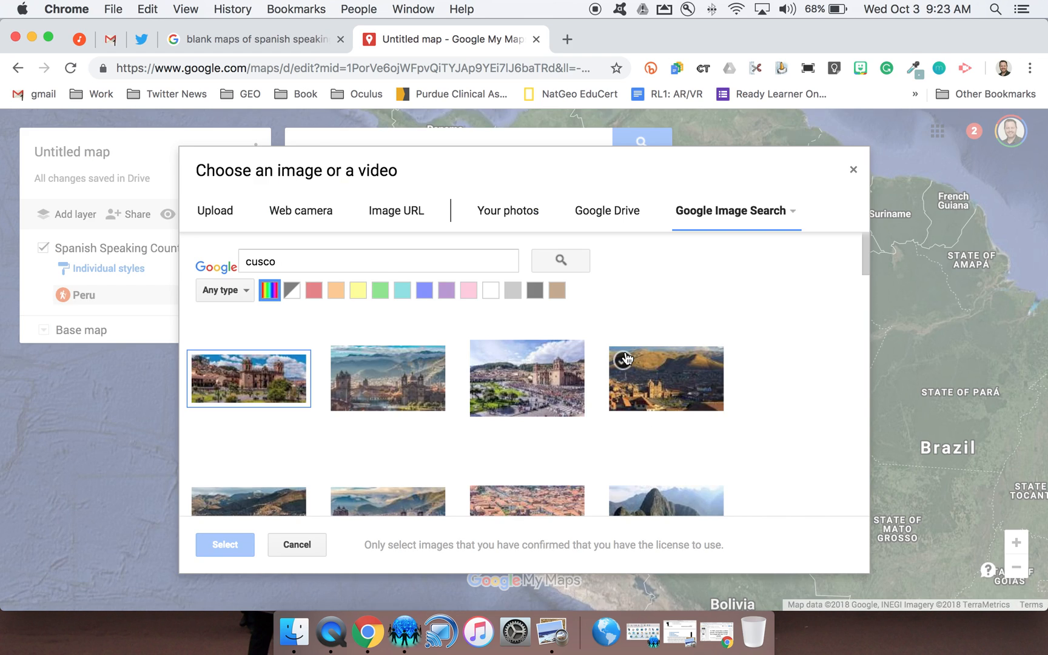
{"action": "left_click", "coordinate": [627, 361]}
{"action": "left_click", "coordinate": [530, 392]}
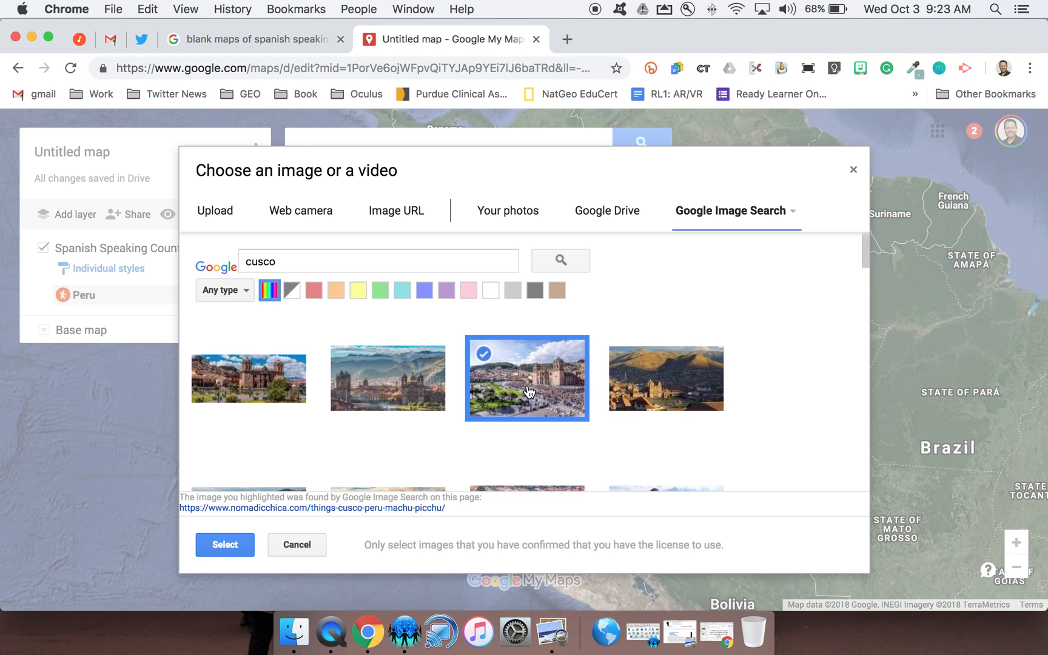
{"action": "left_click", "coordinate": [646, 374]}
{"action": "left_click", "coordinate": [231, 549]}
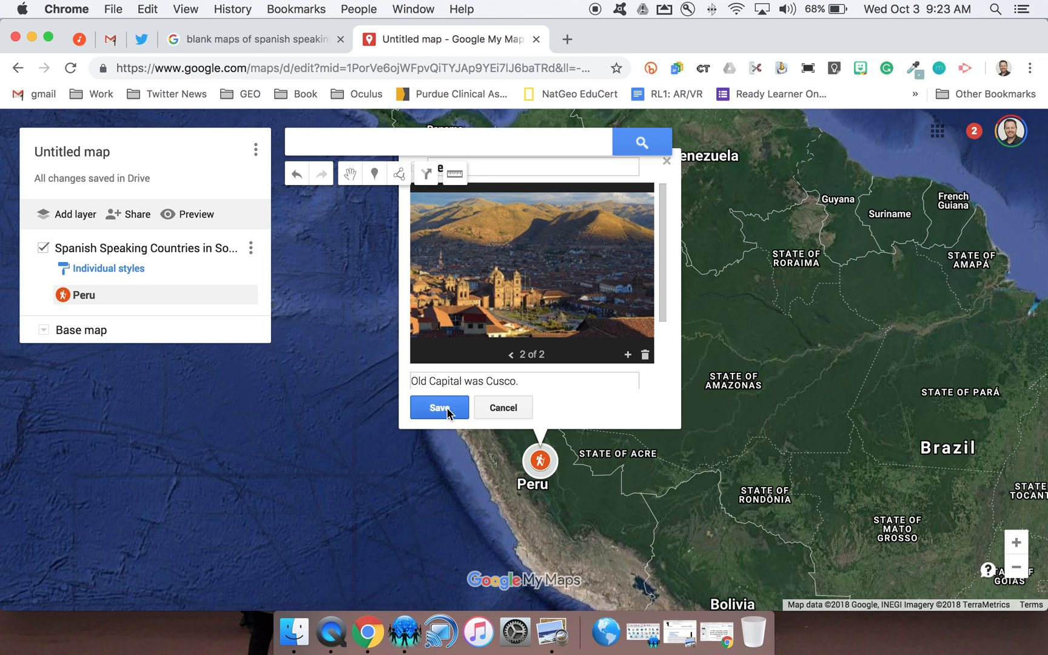
{"action": "left_click", "coordinate": [443, 410]}
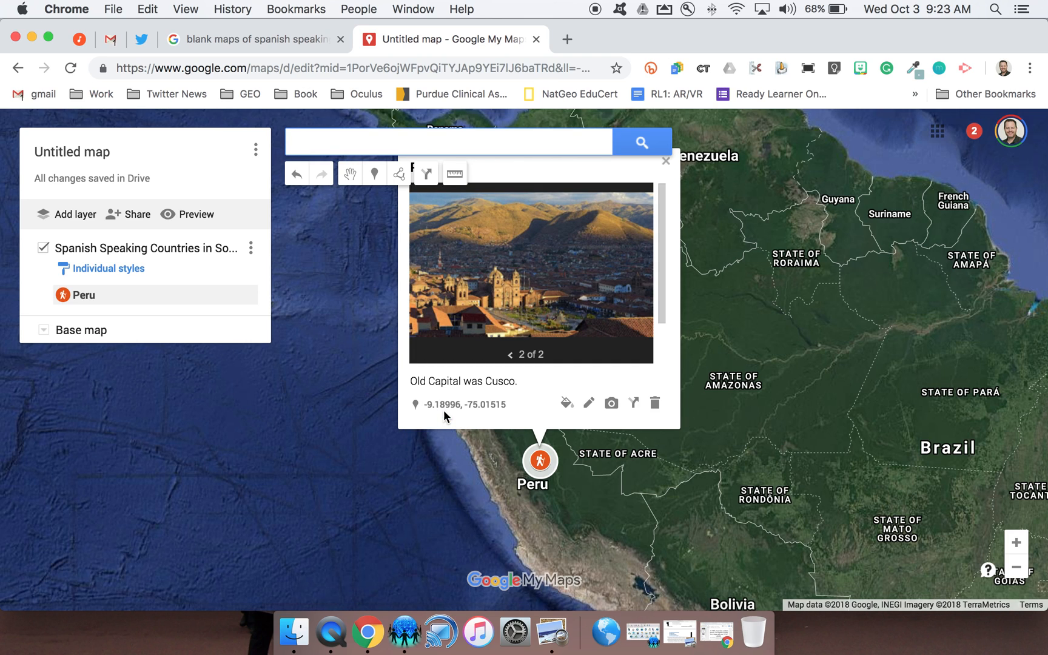
Step: Review the Peru marker's two photos and its description, and close its info window
{"action": "left_click", "coordinate": [510, 354]}
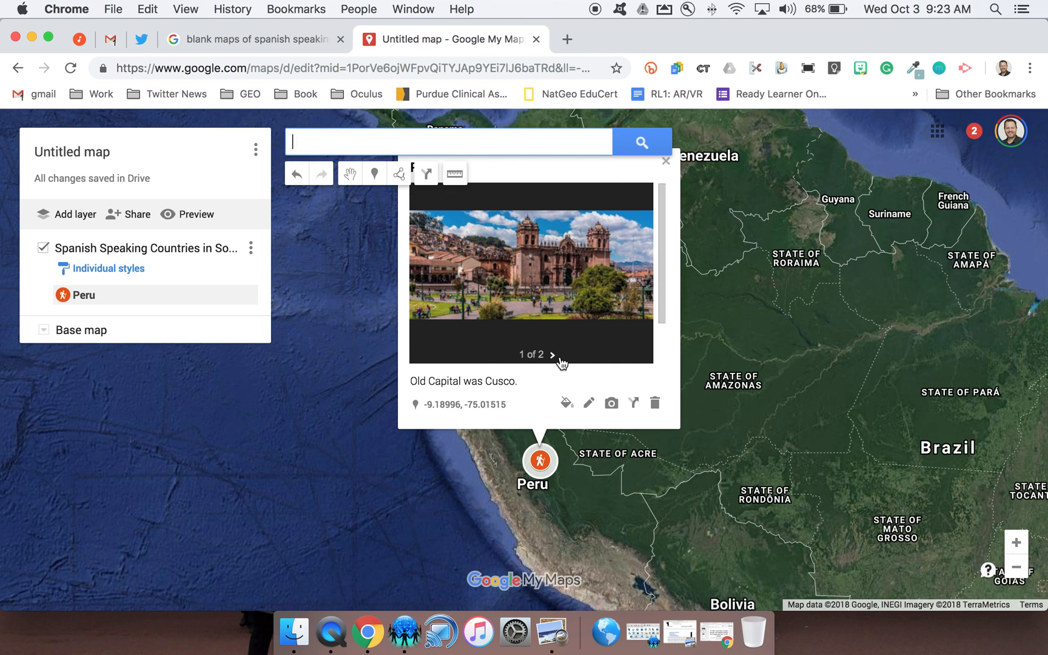
{"action": "left_click", "coordinate": [552, 355]}
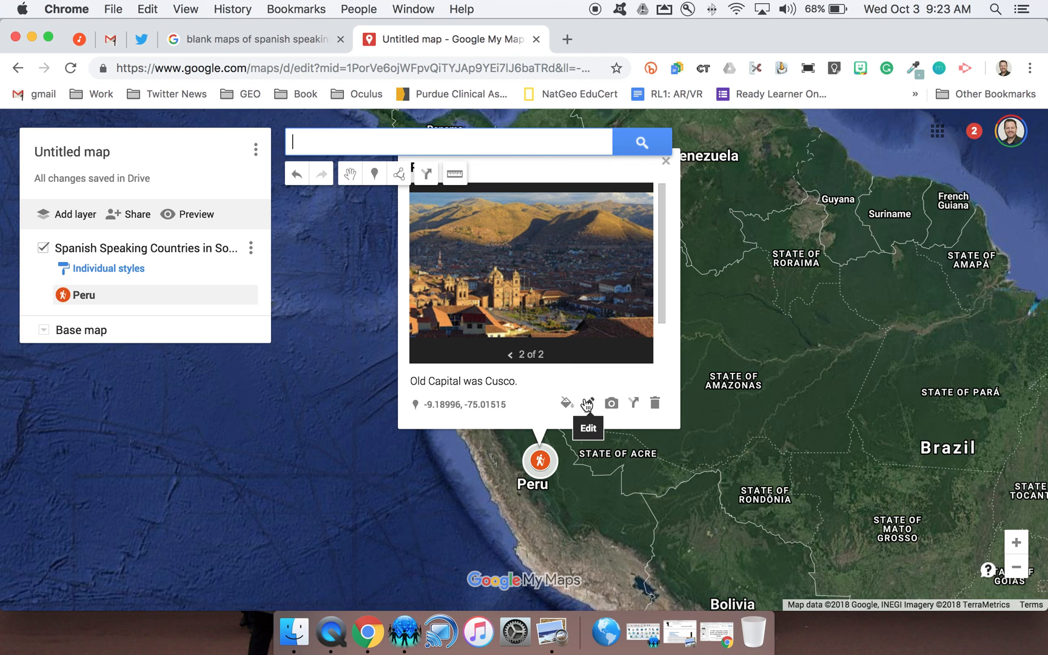
{"action": "left_click_drag", "start_coordinate": [416, 382], "coordinate": [503, 369]}
{"action": "left_click", "coordinate": [533, 282]}
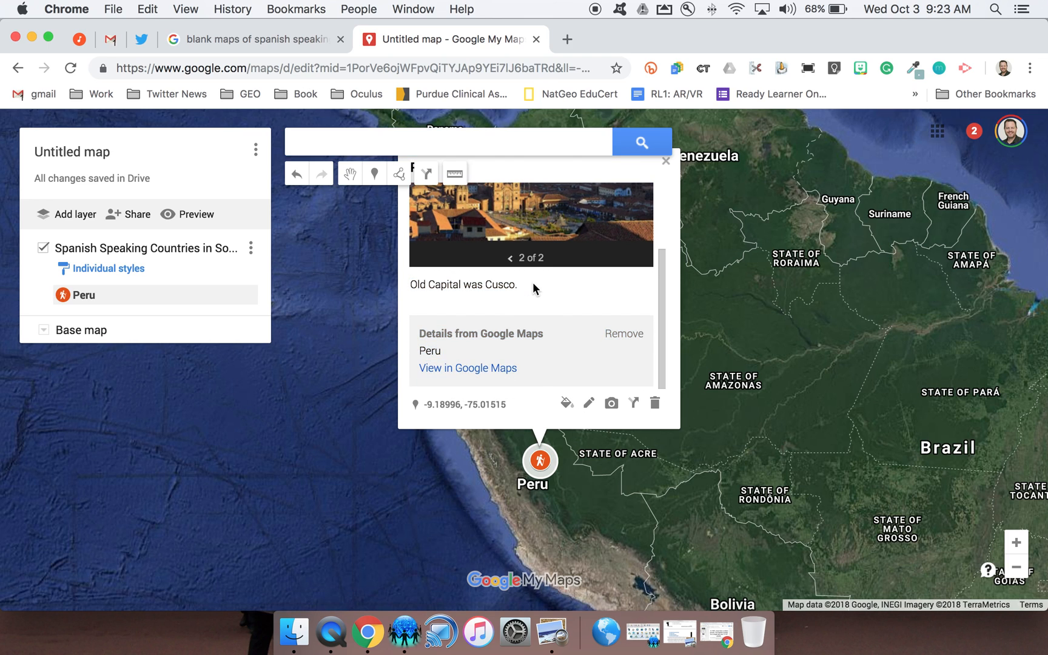
{"action": "left_click", "coordinate": [667, 162]}
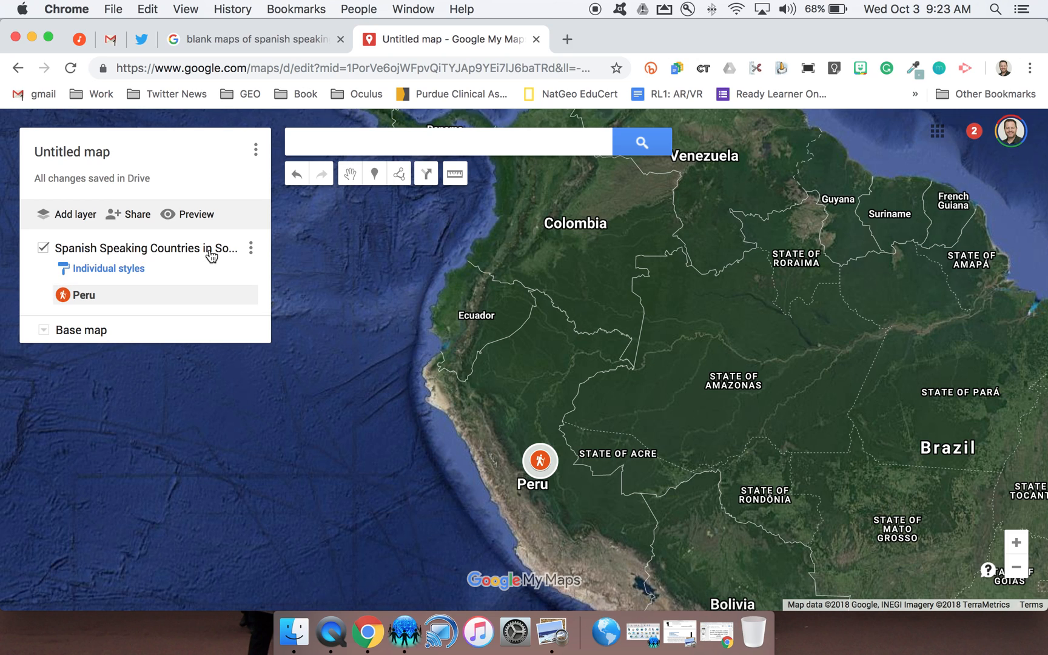
Step: Add a second layer to the map
{"action": "left_click", "coordinate": [65, 220]}
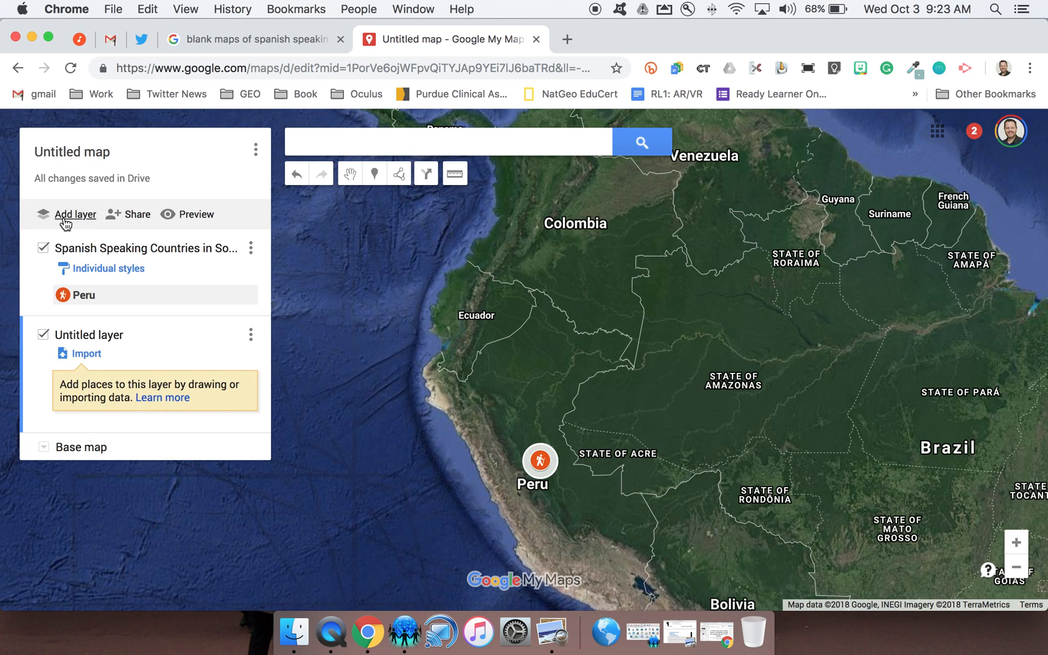
Step: Rename the untitled layer as Spanish Speaking Countries in Europe and save the name
{"action": "left_click", "coordinate": [97, 338]}
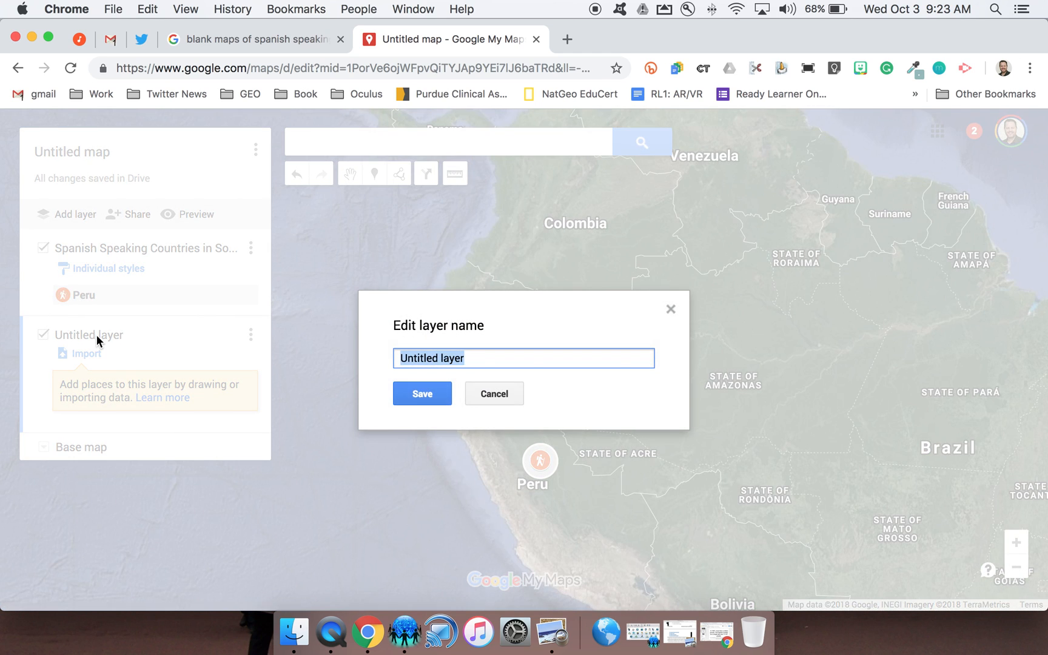
{"action": "type", "text": "Spanish Speaking Countries in South America"}
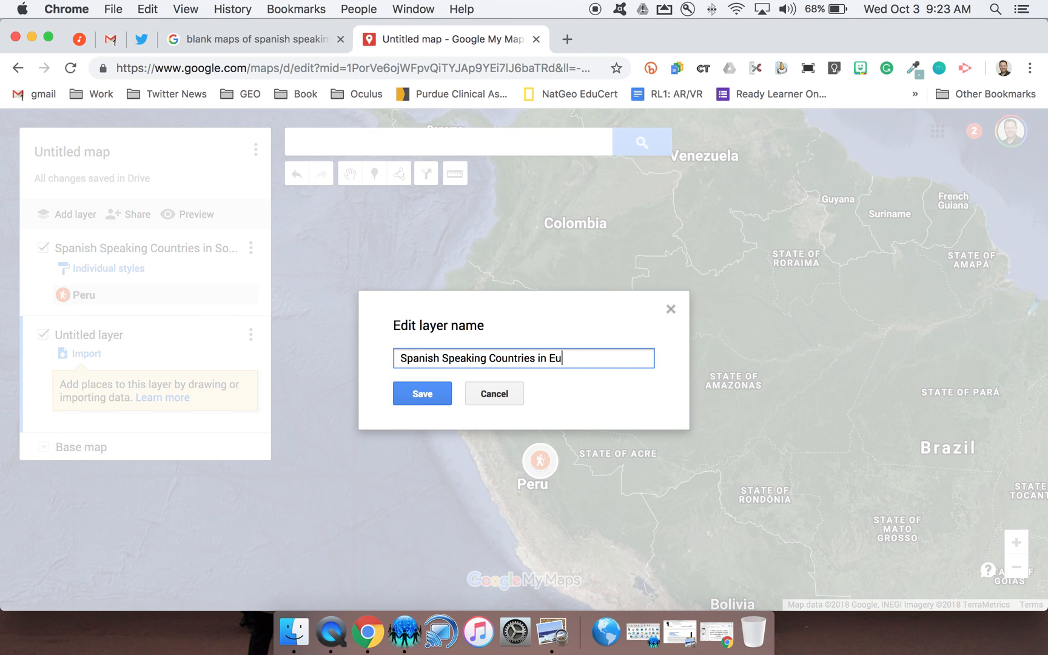
{"action": "left_click", "coordinate": [426, 399]}
Step: Search for Spain and add the found place as a marker to the European layer
{"action": "left_click", "coordinate": [336, 146]}
{"action": "type", "text": "Spain"}
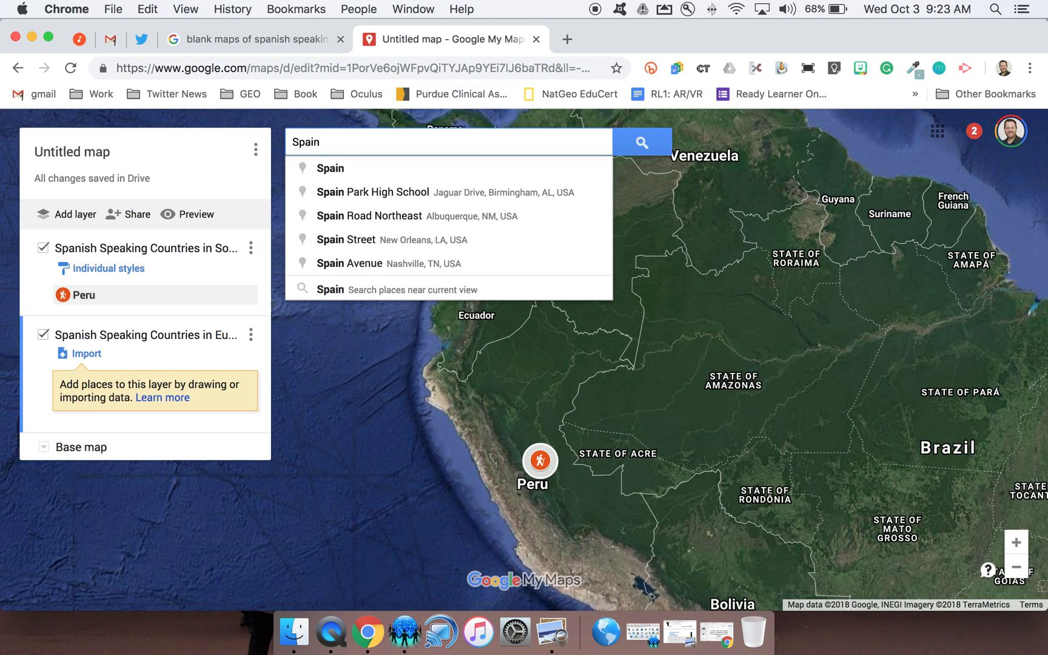
{"action": "key", "text": "Return"}
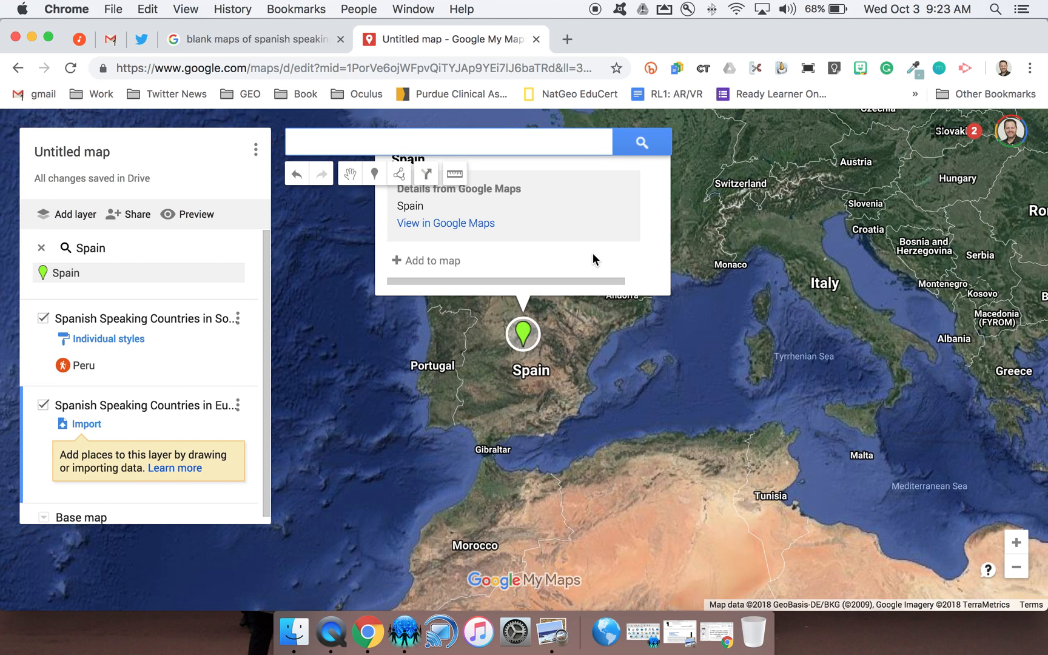
{"action": "left_click", "coordinate": [422, 260]}
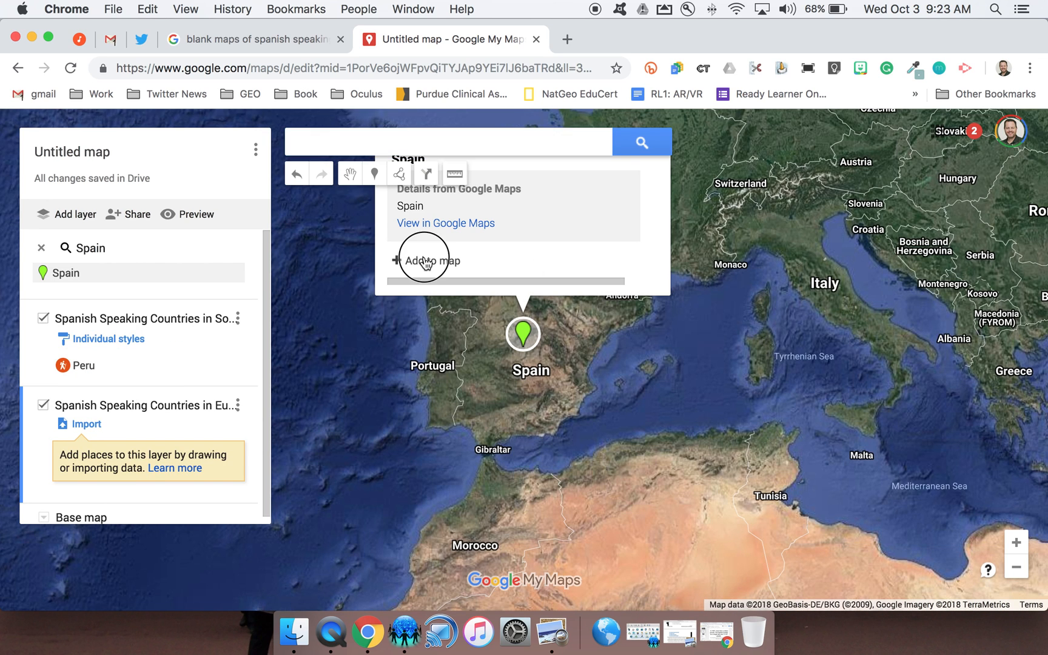
Step: Describe the Spain marker as "Spain is muy bueno!", save it and close its info window
{"action": "left_click", "coordinate": [572, 276]}
{"action": "left_click_drag", "start_coordinate": [864, 312], "coordinate": [862, 524]}
{"action": "left_click_drag", "start_coordinate": [339, 417], "coordinate": [344, 359]}
{"action": "left_click", "coordinate": [456, 338]}
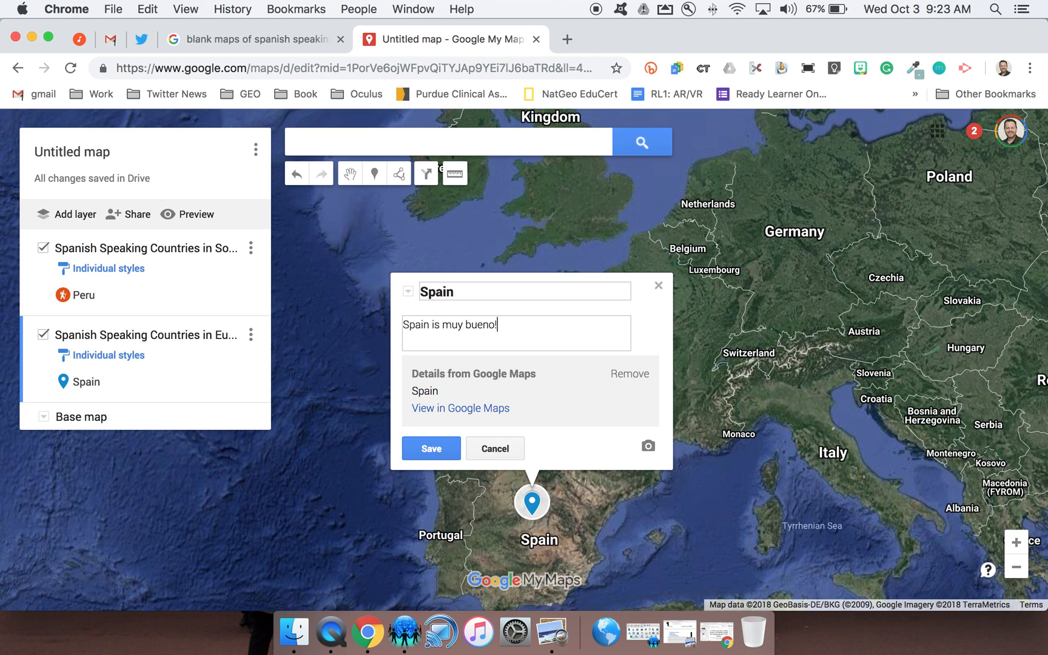
{"action": "left_click", "coordinate": [430, 447]}
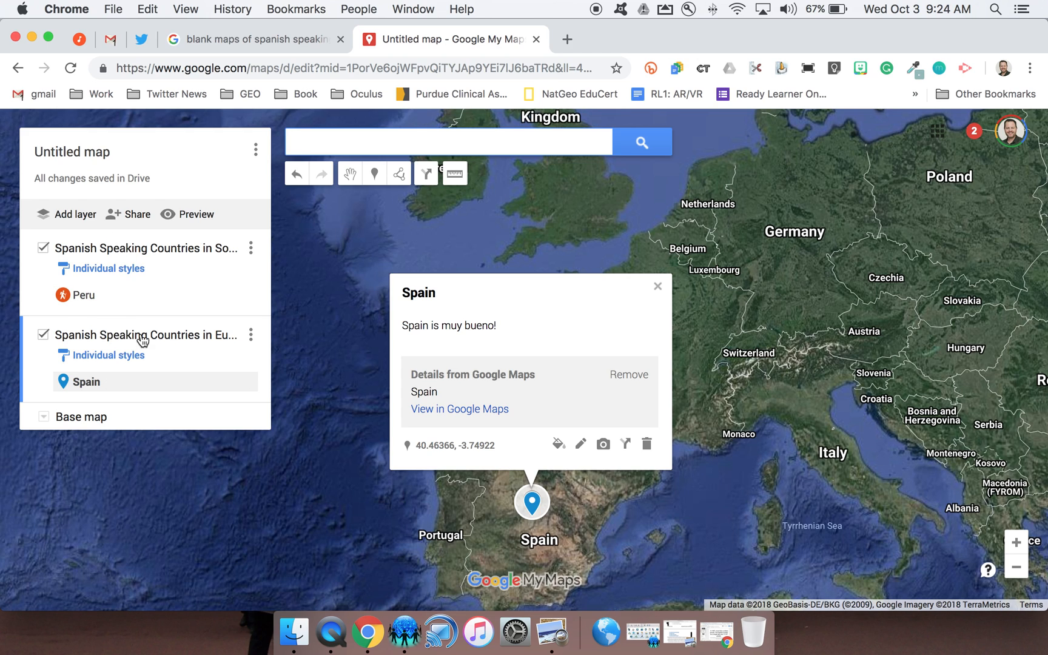
{"action": "left_click", "coordinate": [658, 287]}
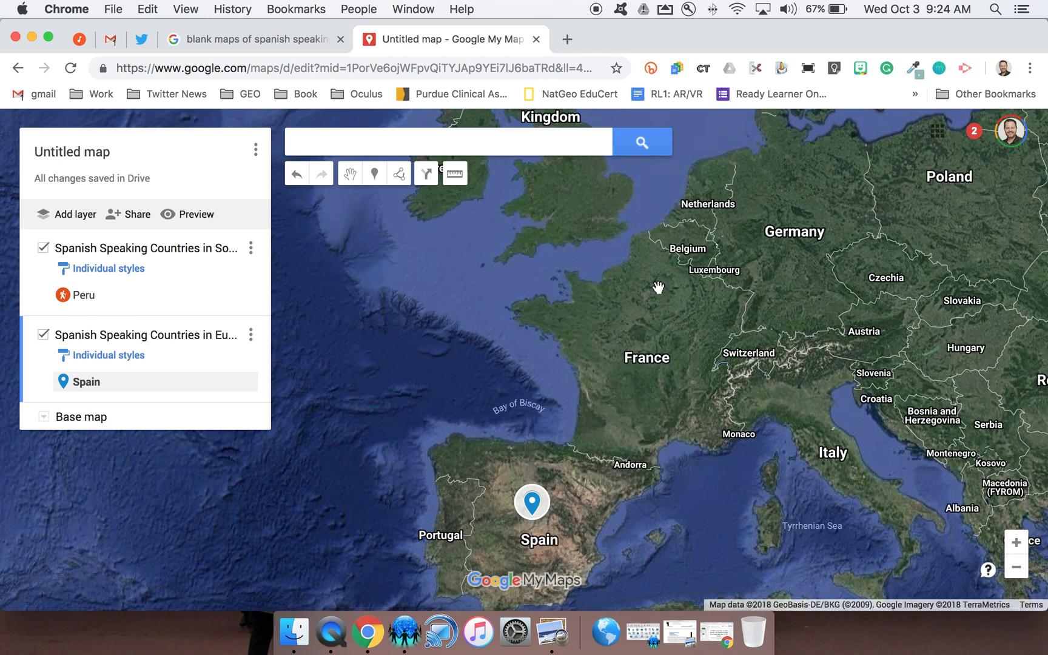
Step: Start a shape at Spain's Atlantic border with France and trace the northern and northwestern coast to Portugal's northern border
{"action": "left_click_drag", "start_coordinate": [524, 288], "coordinate": [577, 276]}
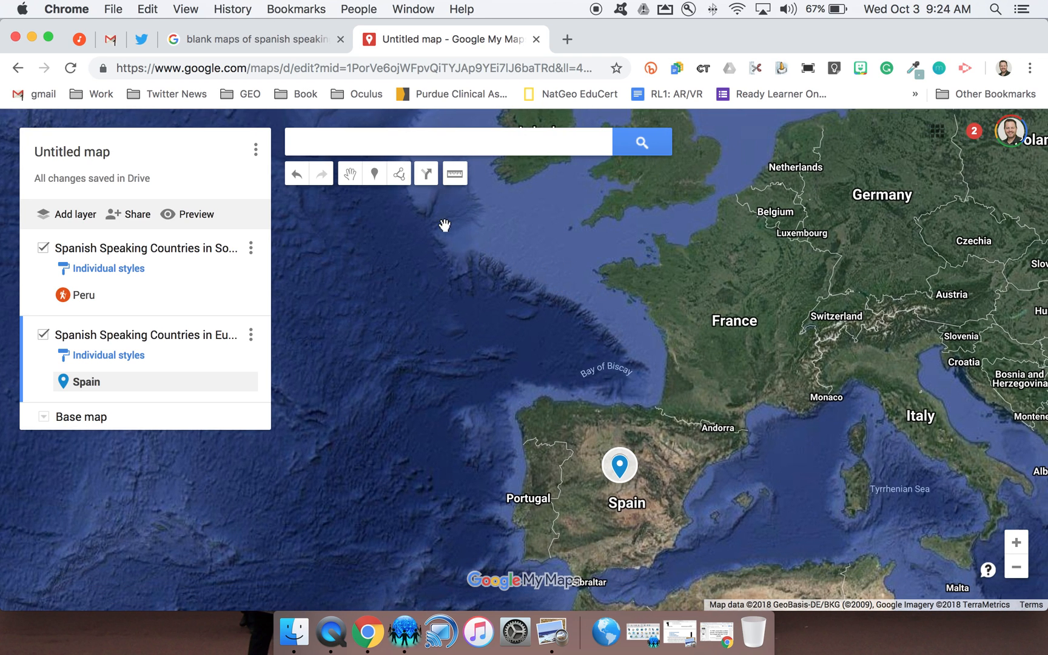
{"action": "left_click", "coordinate": [401, 181]}
{"action": "left_click", "coordinate": [400, 181]}
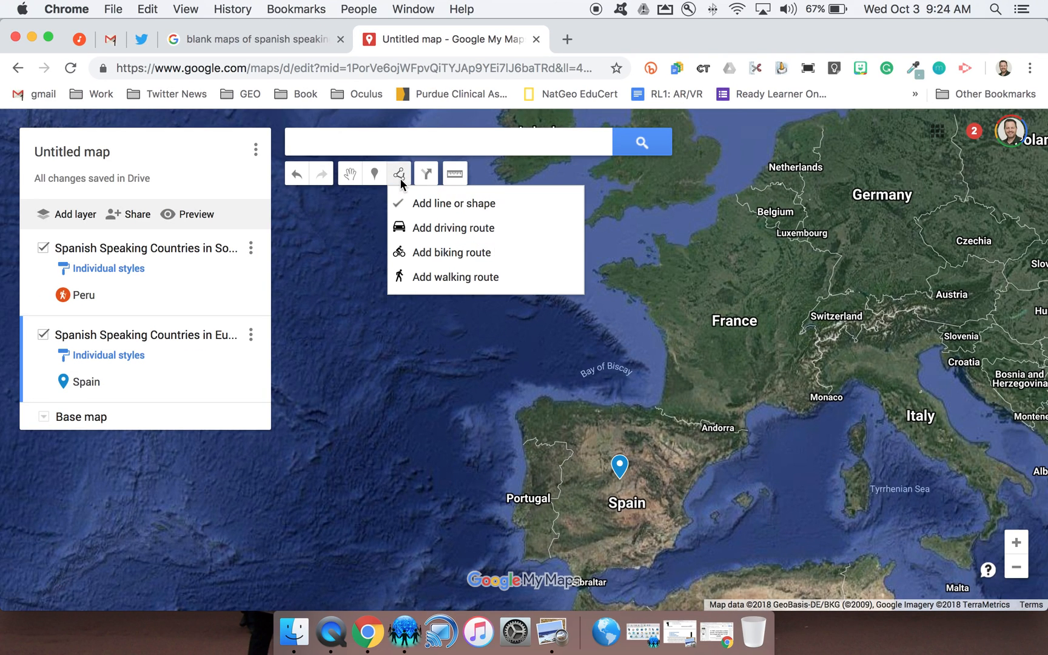
{"action": "left_click", "coordinate": [448, 213]}
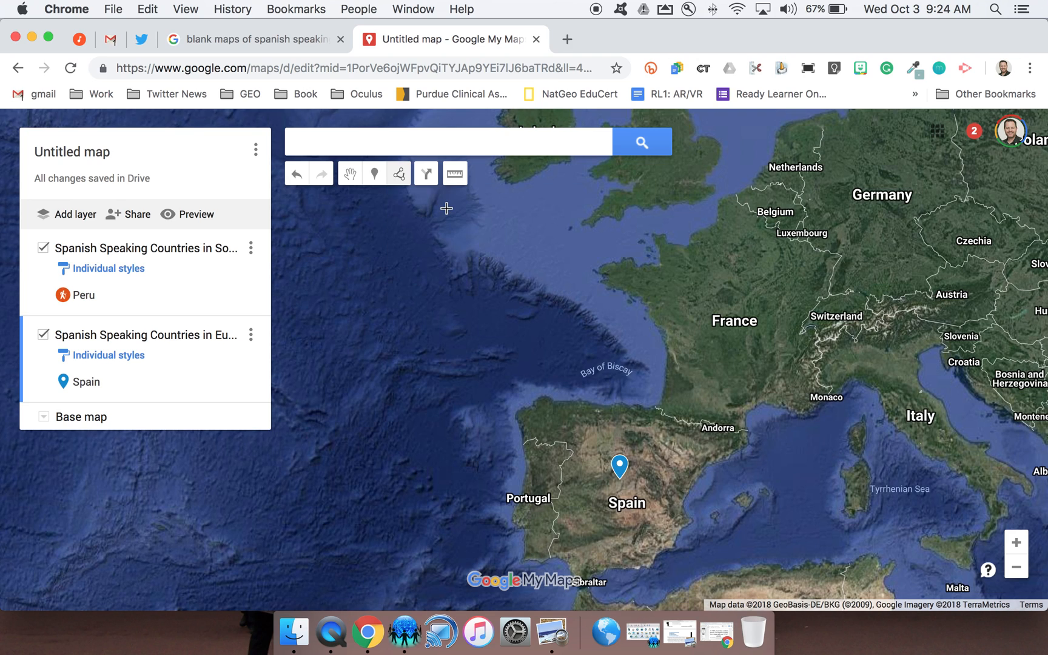
{"action": "left_click", "coordinate": [653, 406]}
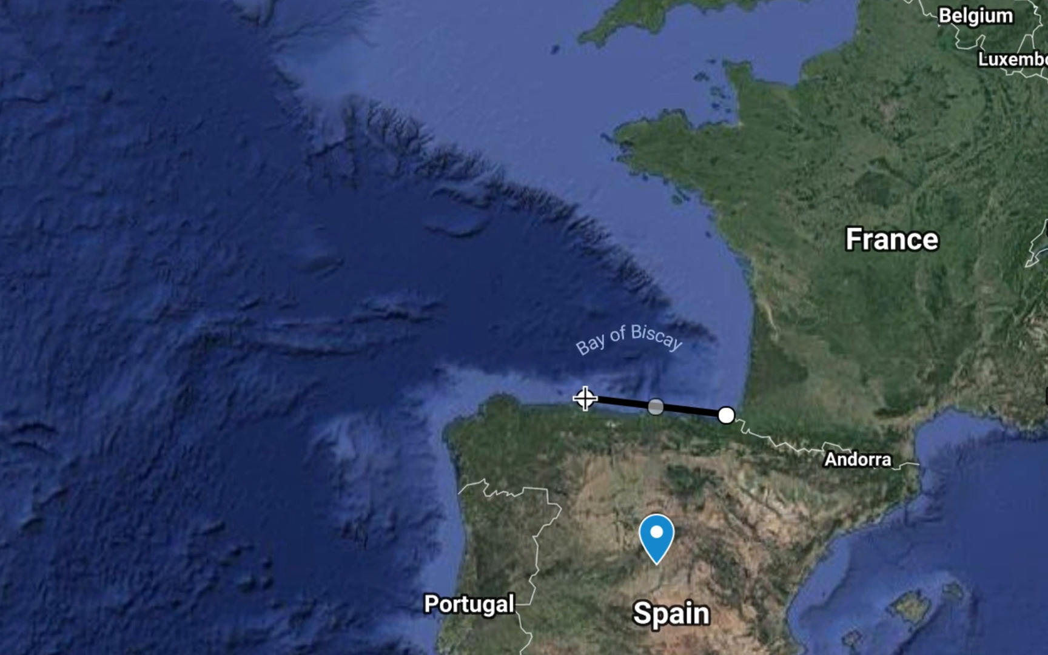
{"action": "left_click", "coordinate": [586, 398]}
{"action": "left_click", "coordinate": [530, 393]}
{"action": "left_click", "coordinate": [437, 425]}
{"action": "left_click", "coordinate": [454, 497]}
Step: Continue the shape's outline along the Spain–Portugal border down to the southern coast
{"action": "left_click", "coordinate": [500, 474]}
{"action": "left_click", "coordinate": [513, 494]}
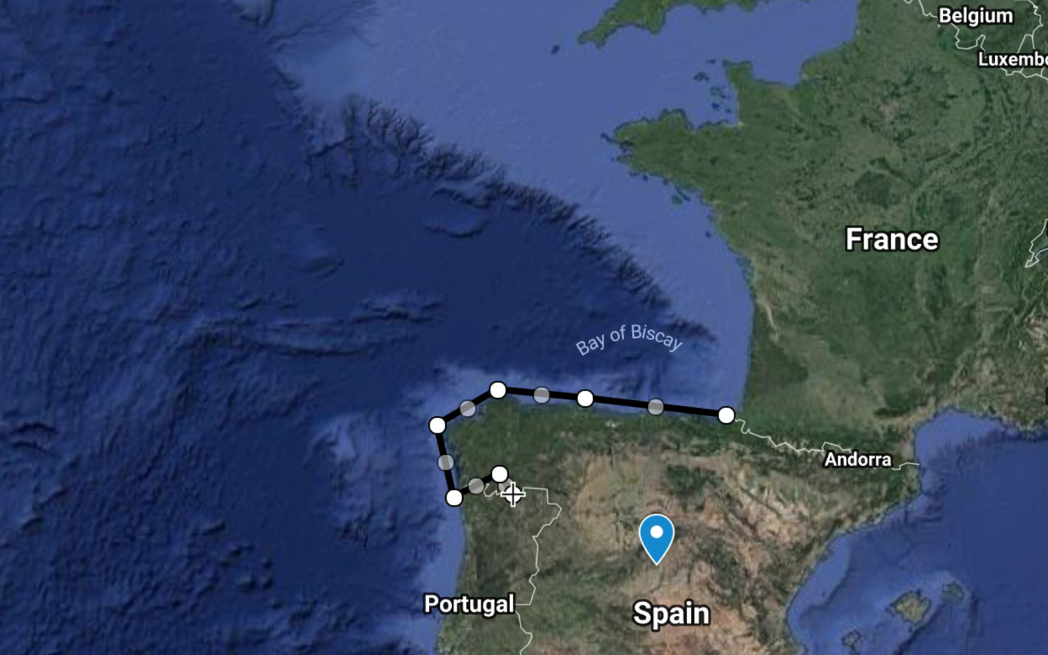
{"action": "left_click", "coordinate": [547, 485]}
{"action": "left_click", "coordinate": [561, 507]}
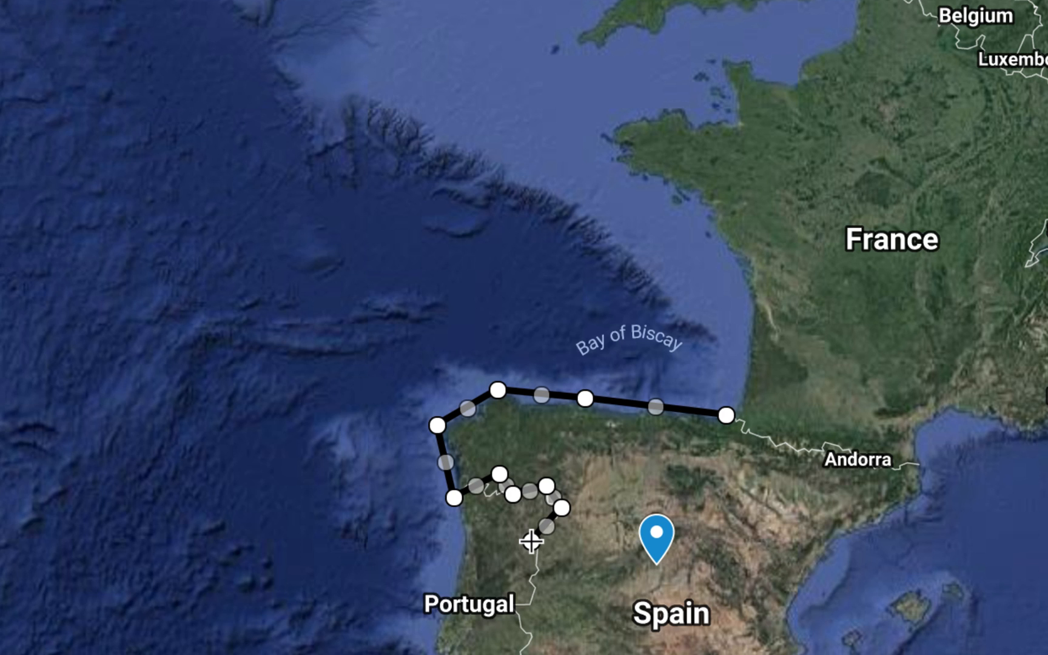
{"action": "left_click", "coordinate": [532, 542]}
{"action": "key", "text": "Down"}
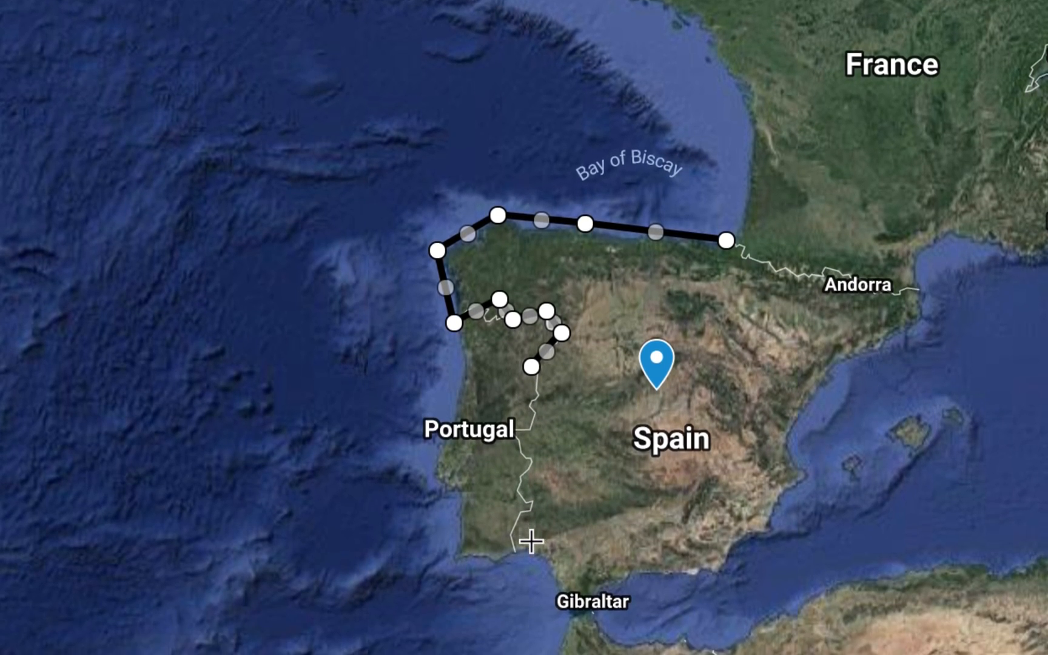
{"action": "left_click", "coordinate": [538, 430]}
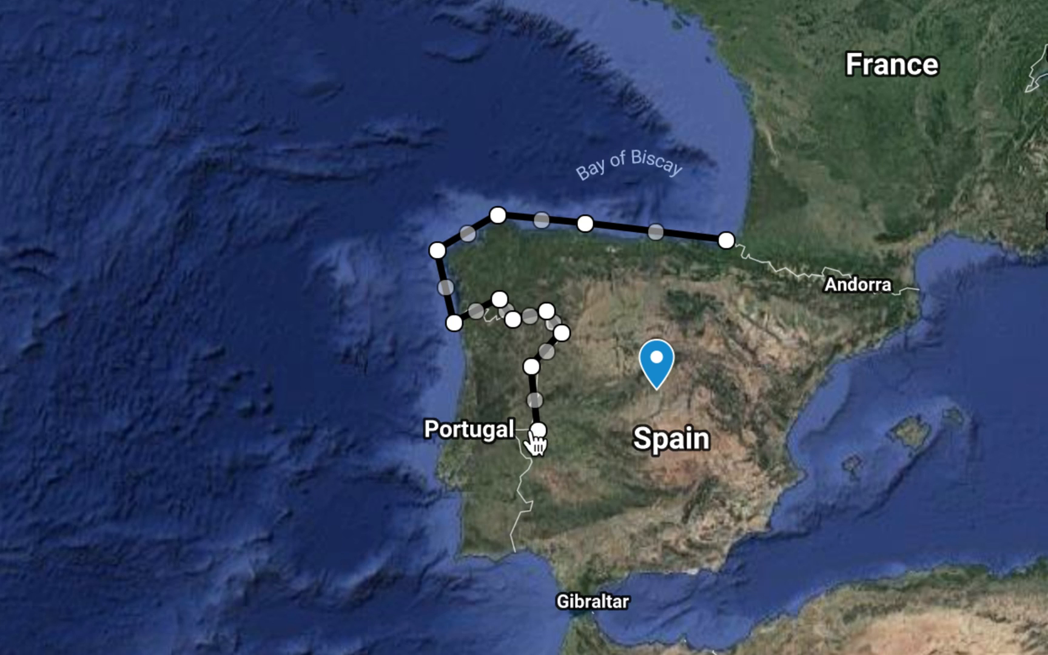
{"action": "left_click", "coordinate": [514, 431]}
{"action": "left_click", "coordinate": [516, 449]}
{"action": "left_click", "coordinate": [538, 457]}
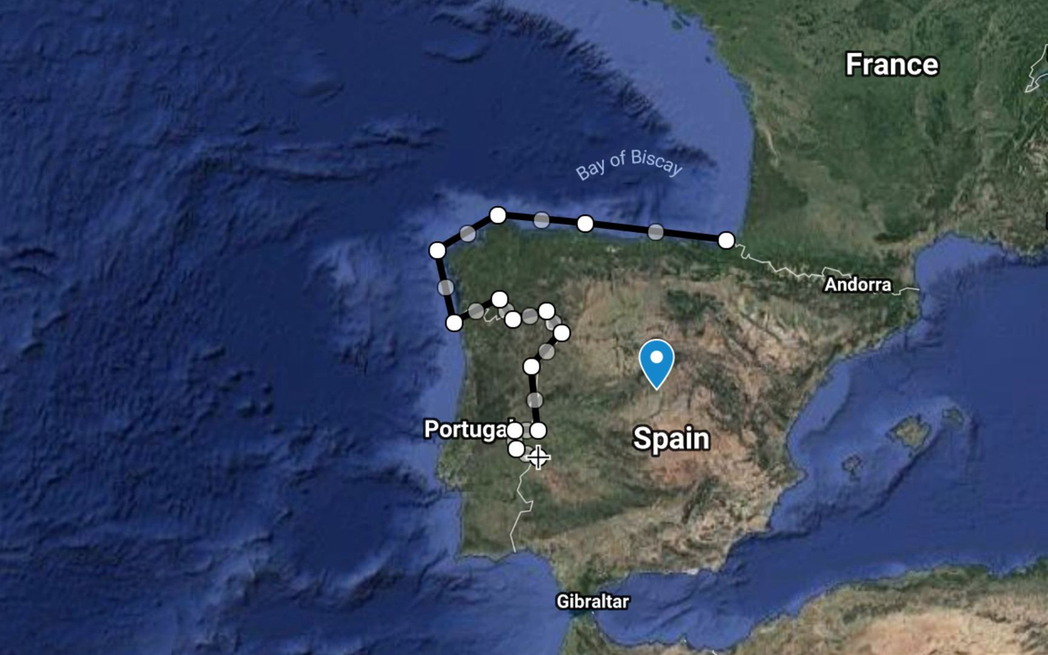
{"action": "left_click", "coordinate": [525, 492]}
{"action": "left_click", "coordinate": [514, 555]}
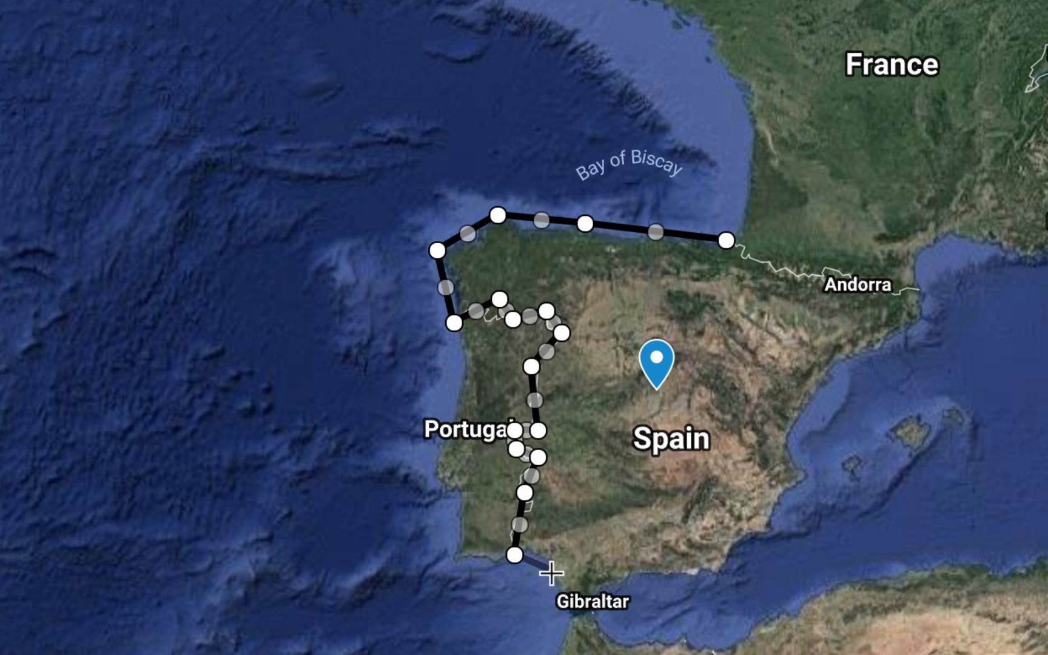
Step: Trace Spain's southern and eastern coasts past Gibraltar to France, close the outline at its starting point, and save the shape as "Spain"
{"action": "left_click", "coordinate": [572, 607]}
{"action": "left_click", "coordinate": [667, 572]}
{"action": "left_click", "coordinate": [739, 565]}
{"action": "left_click", "coordinate": [803, 498]}
{"action": "left_click", "coordinate": [785, 432]}
{"action": "left_click", "coordinate": [896, 340]}
{"action": "left_click", "coordinate": [935, 292]}
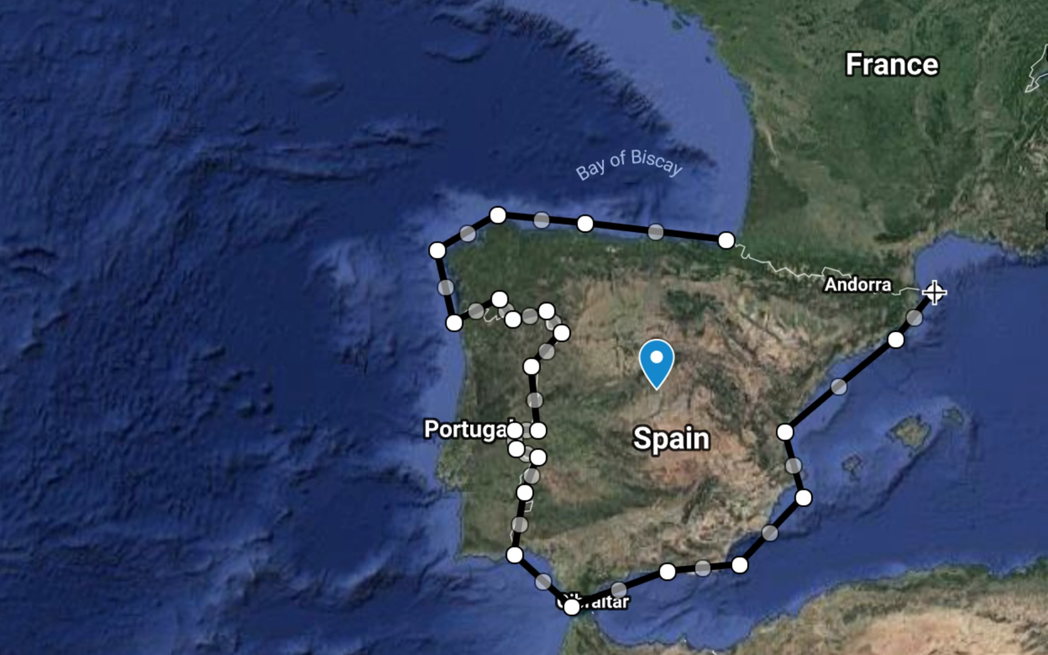
{"action": "left_click", "coordinate": [726, 241]}
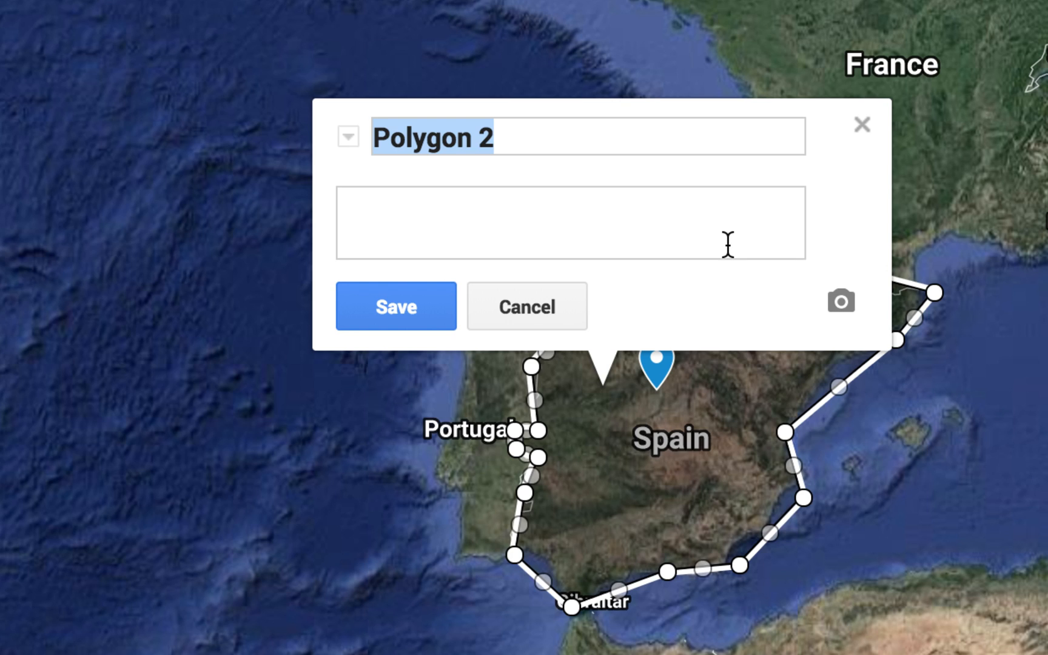
{"action": "type", "text": "Spain"}
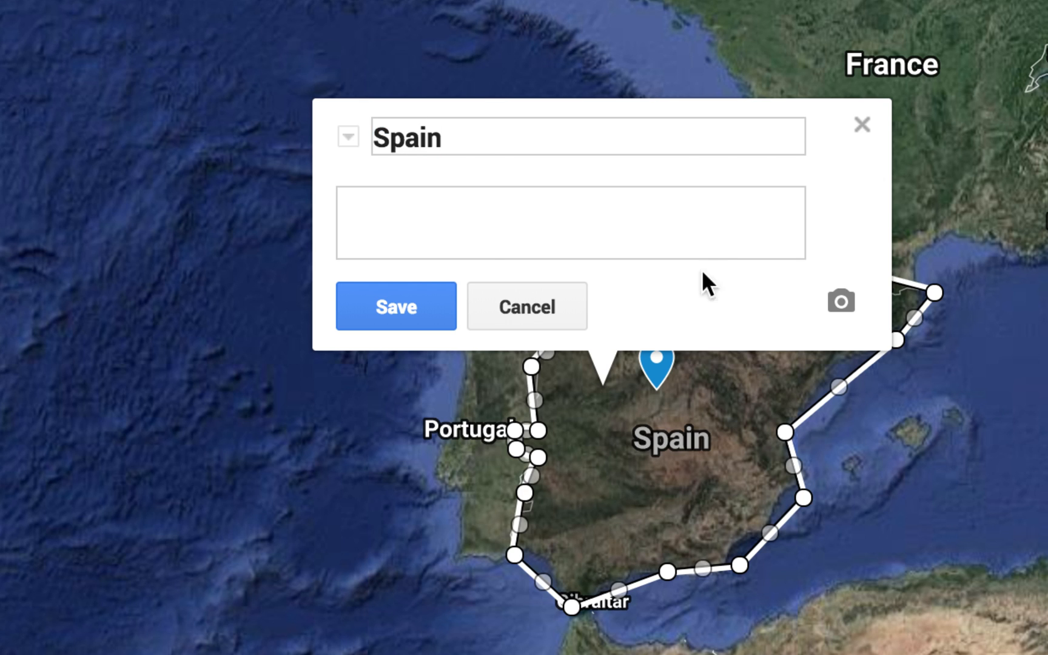
{"action": "left_click", "coordinate": [396, 306]}
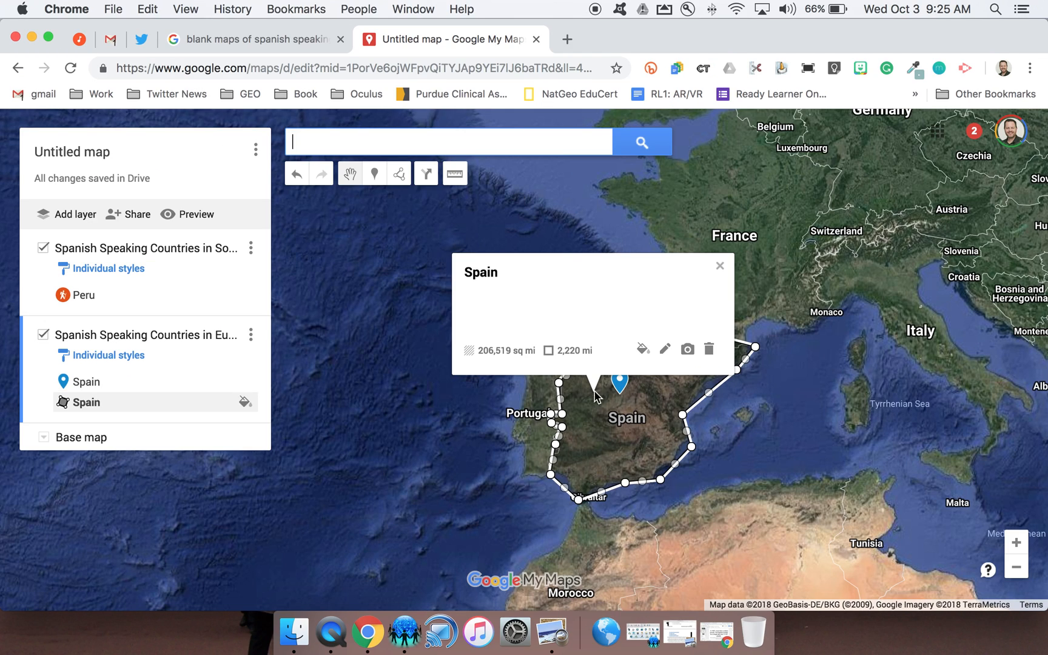
Step: Style the Spain shape dark orange, with polygon transparency and border width each at about the middle of their range
{"action": "left_click", "coordinate": [642, 349]}
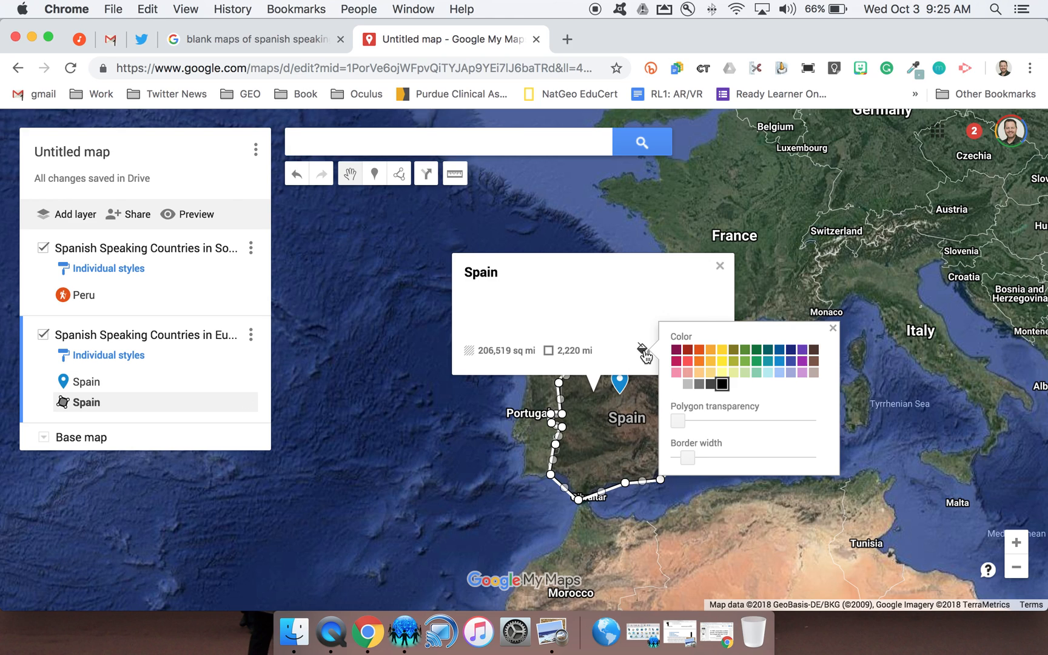
{"action": "left_click", "coordinate": [699, 350]}
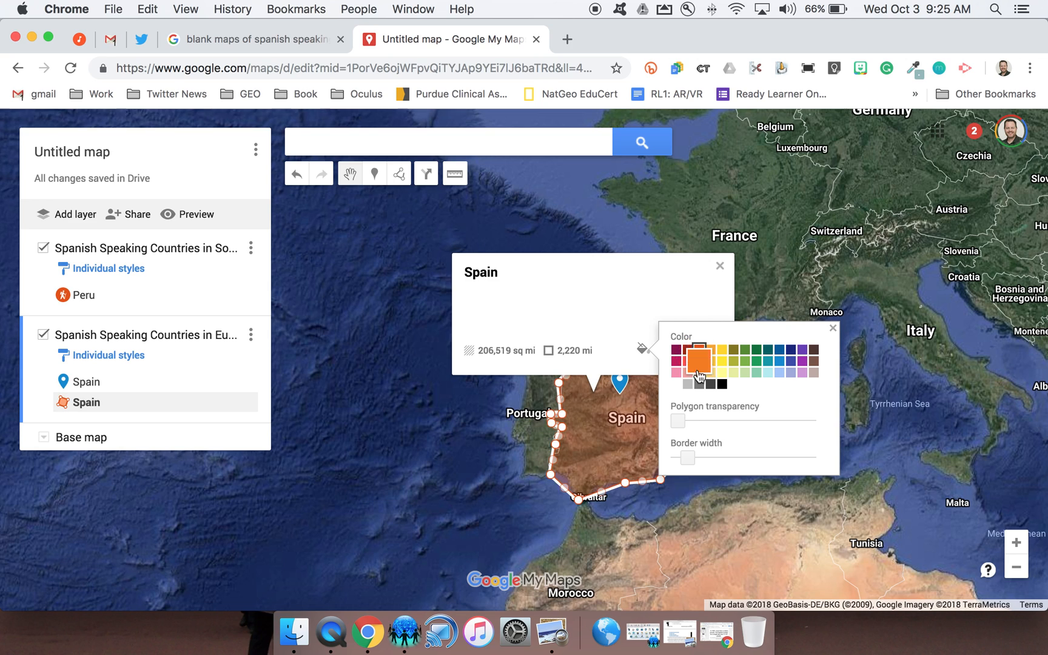
{"action": "left_click_drag", "start_coordinate": [687, 419], "coordinate": [751, 418]}
{"action": "left_click_drag", "start_coordinate": [687, 457], "coordinate": [746, 457]}
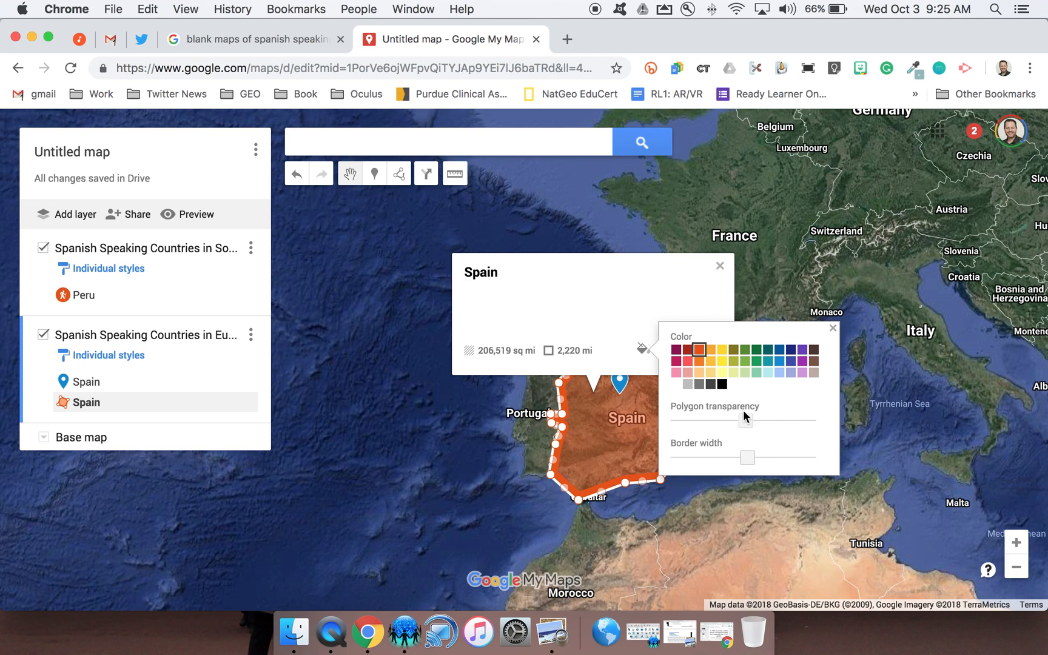
{"action": "left_click", "coordinate": [831, 327]}
{"action": "left_click", "coordinate": [720, 266]}
{"action": "left_click", "coordinate": [386, 332]}
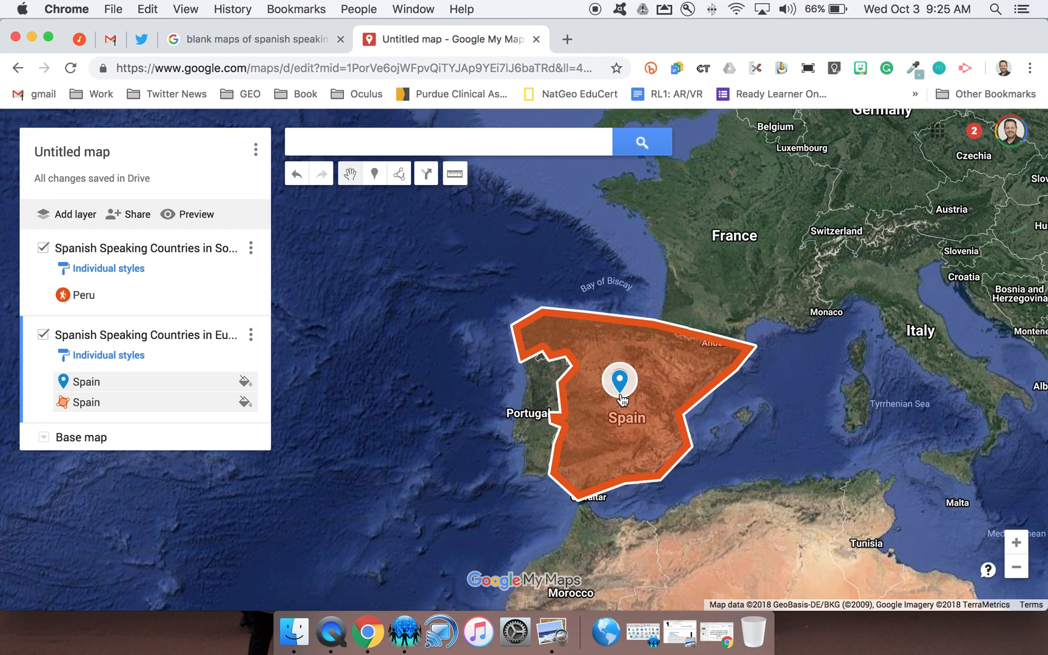
Step: Search for Madrid, Spain, add it as a marker to the European layer, and close its info window
{"action": "left_click", "coordinate": [466, 148]}
{"action": "type", "text": "B"}
{"action": "type", "text": "Mad"}
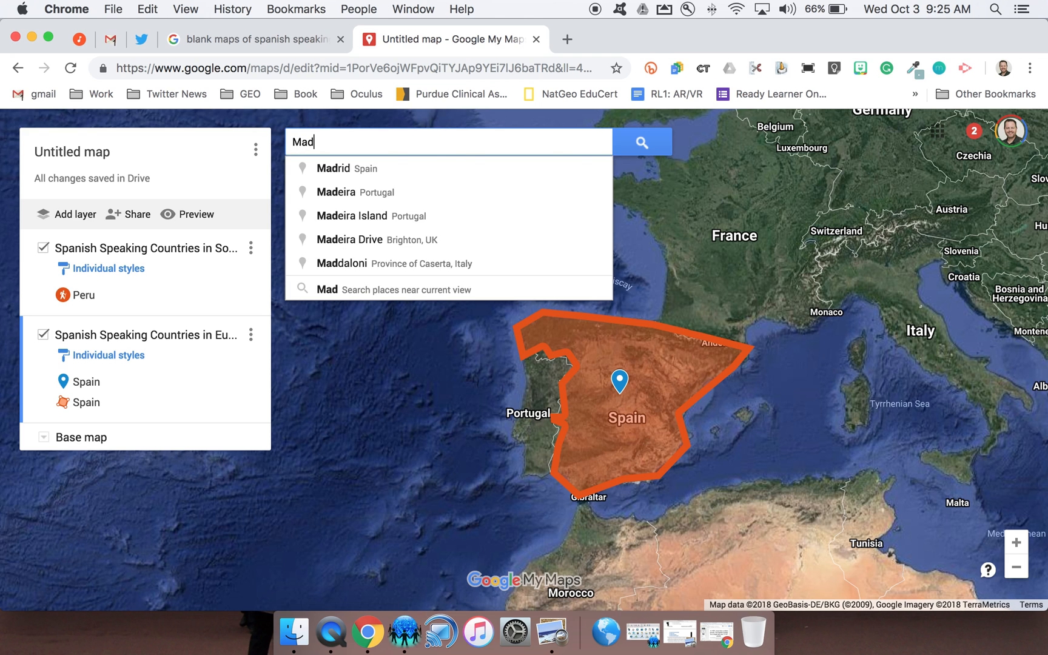
{"action": "left_click", "coordinate": [426, 173]}
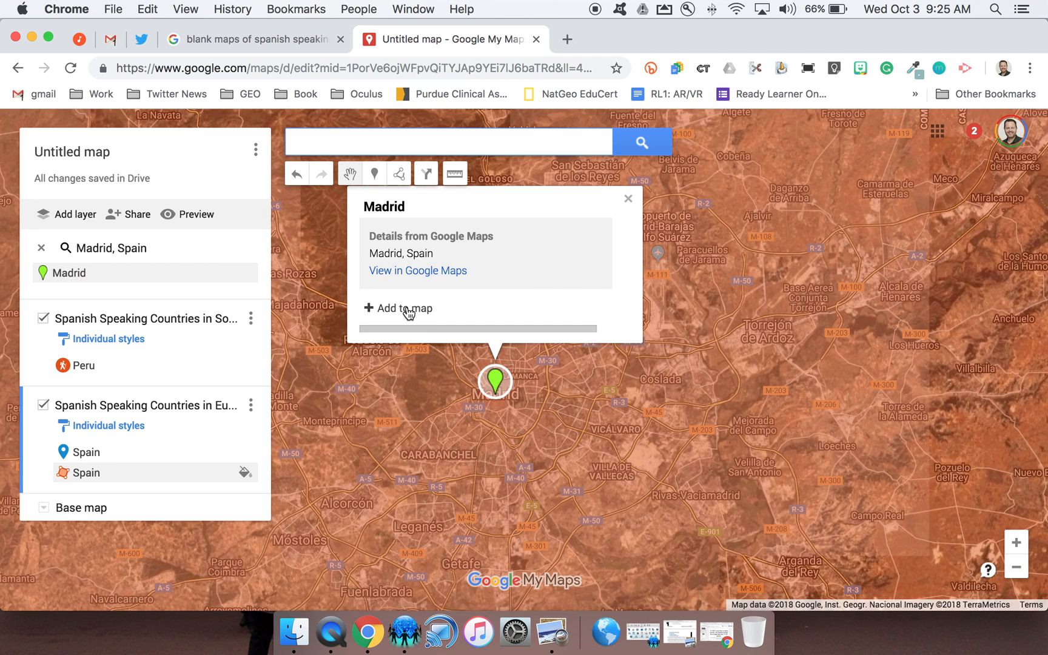
{"action": "left_click", "coordinate": [407, 308]}
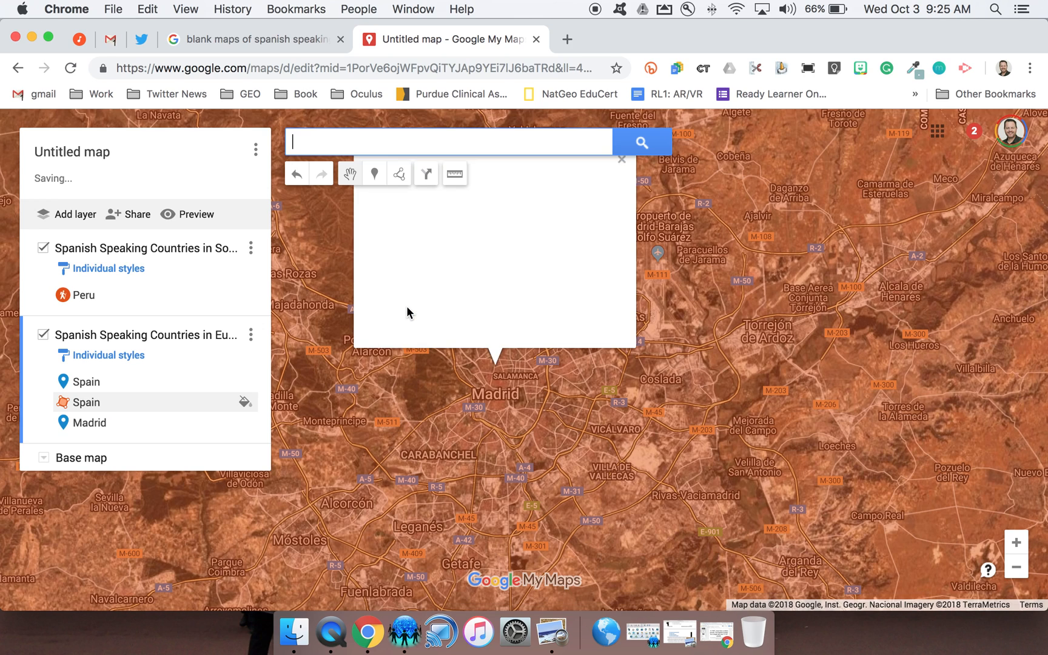
{"action": "left_click", "coordinate": [622, 180]}
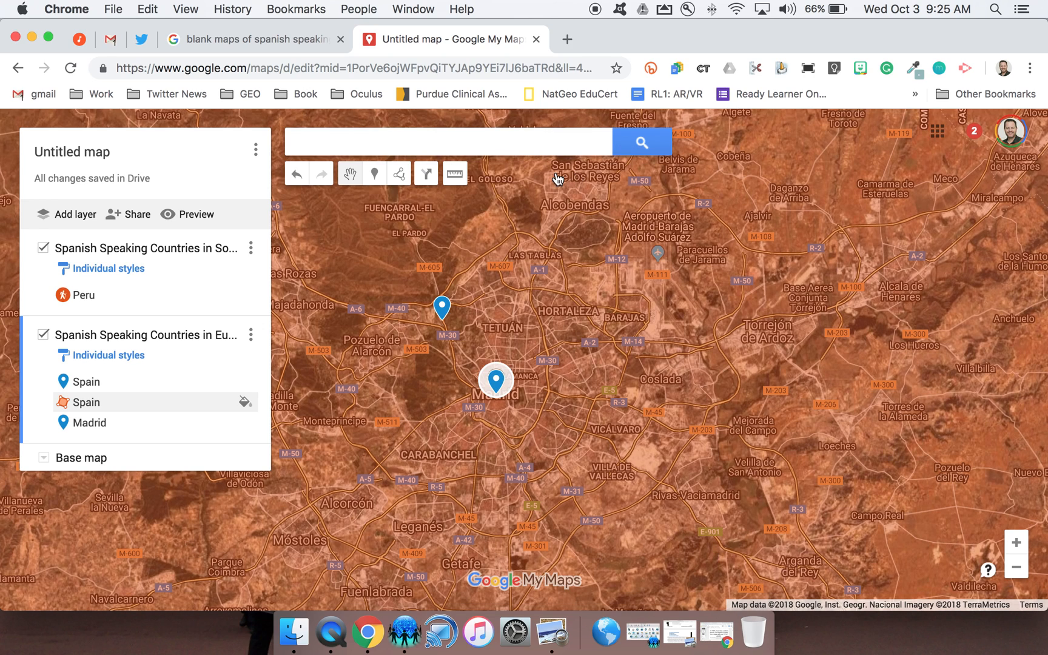
Step: Search for Sevilla, Spain, add the city as a marker to the European layer, and close its info window
{"action": "left_click", "coordinate": [545, 148]}
{"action": "type", "text": "Sevill"}
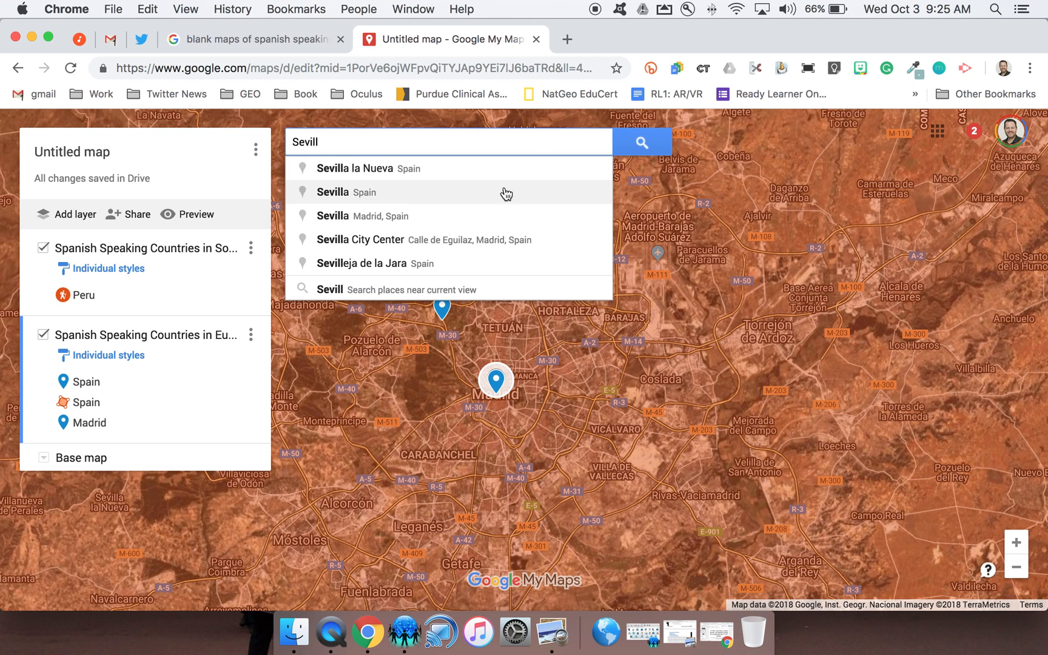
{"action": "left_click", "coordinate": [507, 193]}
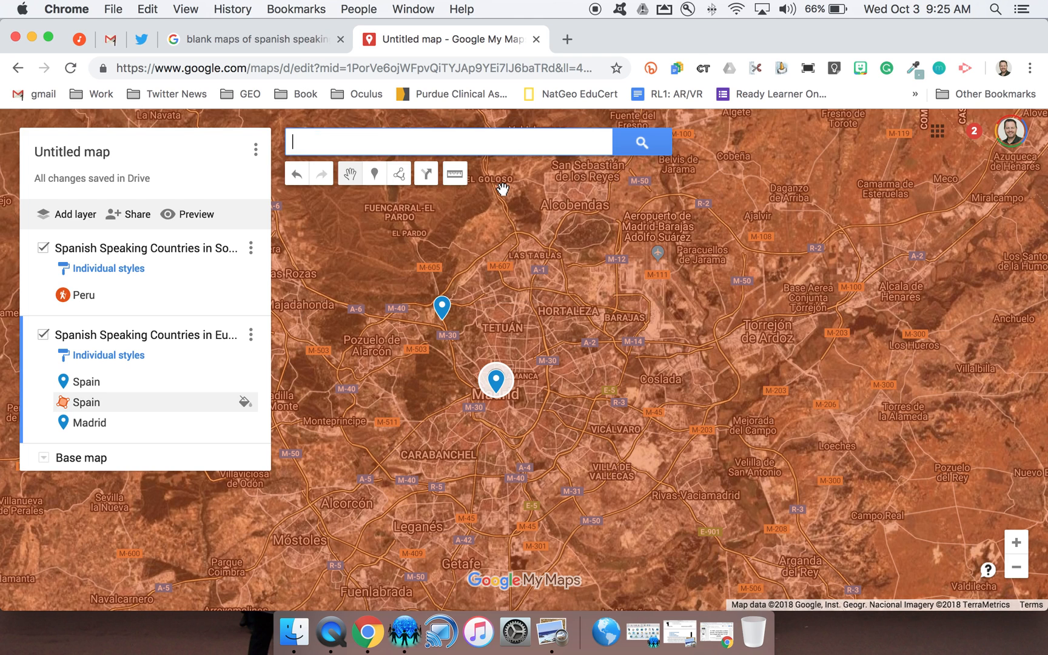
{"action": "left_click", "coordinate": [343, 240]}
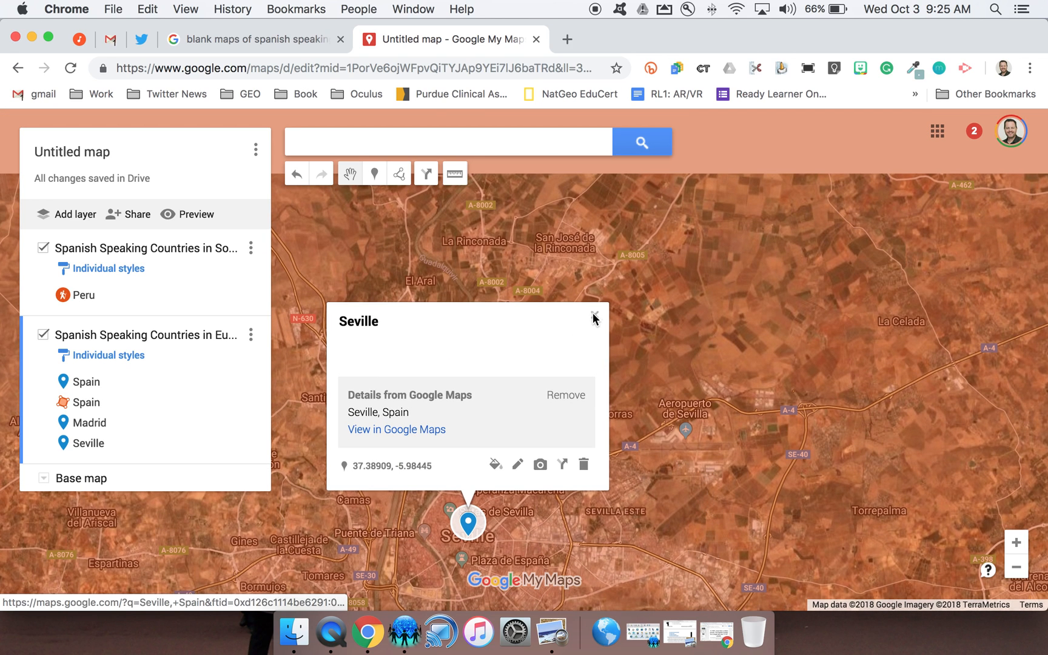
{"action": "left_click", "coordinate": [594, 315]}
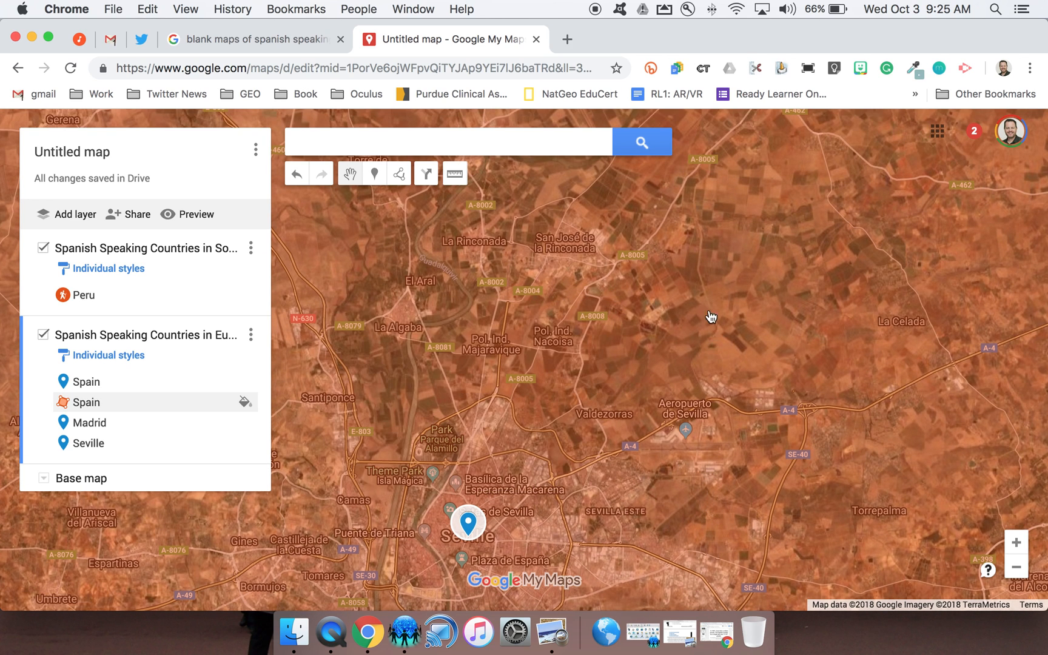
Step: Reshape the Spain outline's eastern and southeastern edge to follow the coast near Tarragona, Alicante and Murcia, and undo the accidental shift of the whole shape
{"action": "left_click", "coordinate": [1016, 567]}
{"action": "left_click", "coordinate": [1017, 567]}
{"action": "left_click", "coordinate": [1017, 572]}
{"action": "left_click", "coordinate": [1017, 572]}
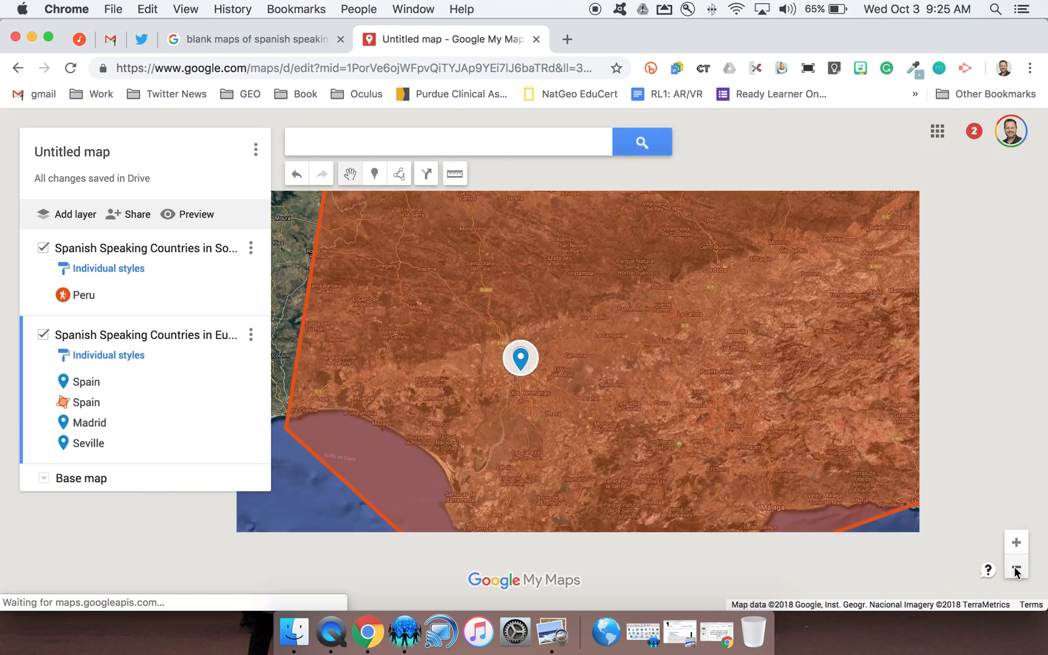
{"action": "left_click", "coordinate": [1017, 572]}
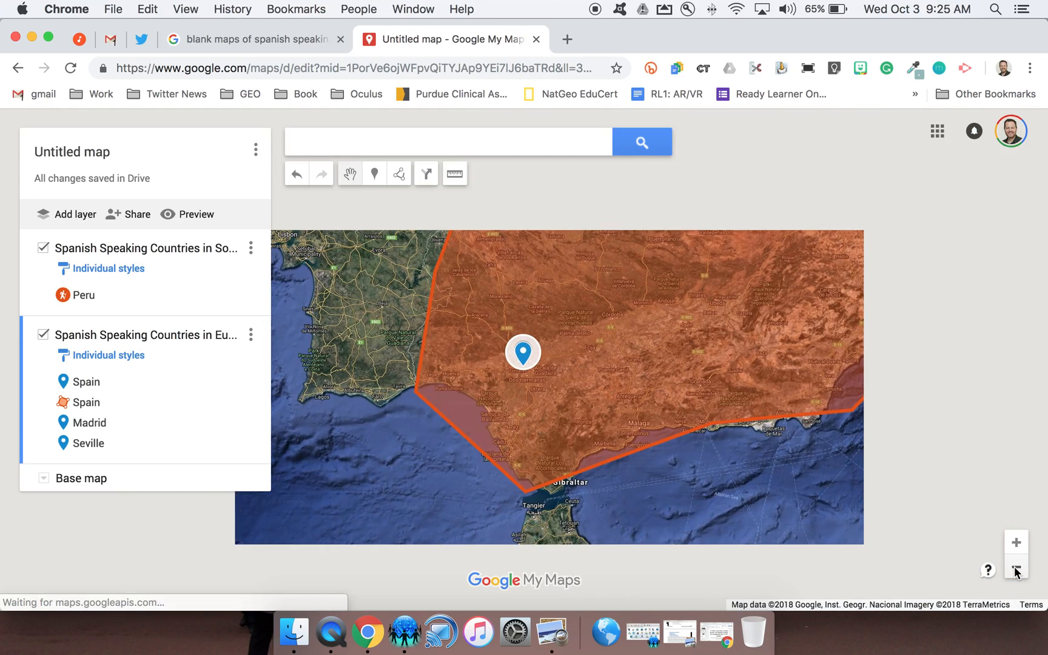
{"action": "left_click", "coordinate": [1016, 571]}
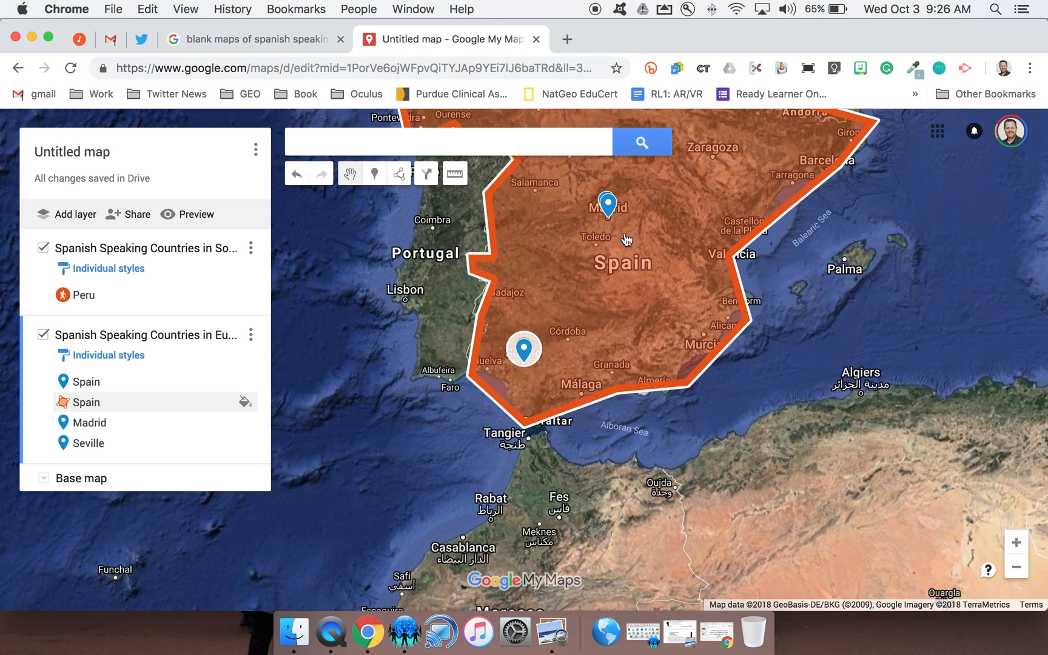
{"action": "left_click", "coordinate": [598, 303]}
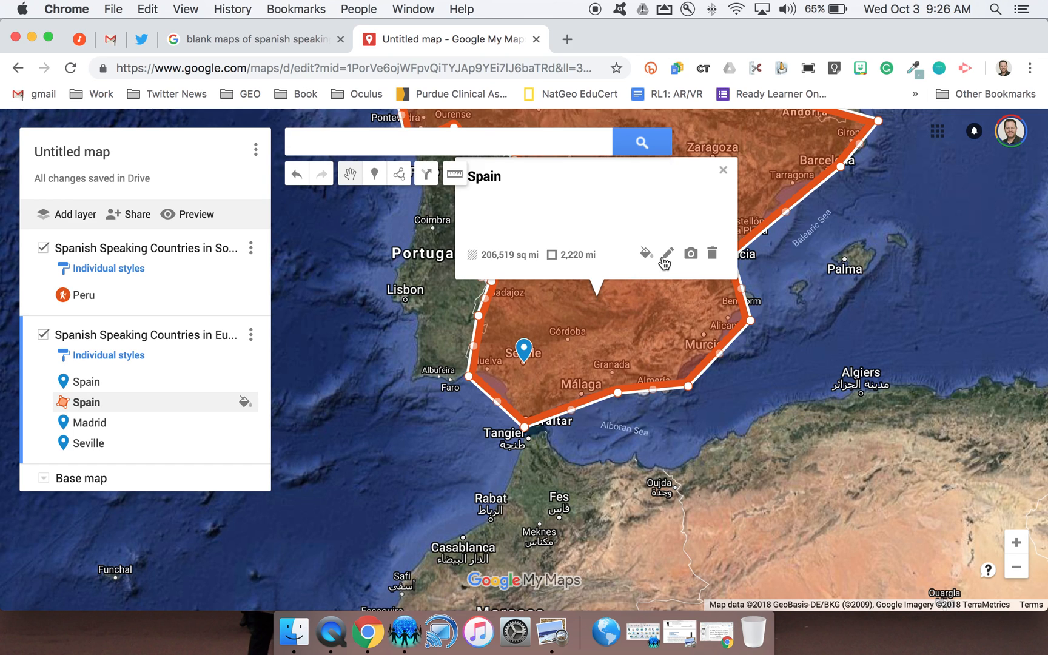
{"action": "left_click", "coordinate": [723, 172]}
{"action": "left_click_drag", "start_coordinate": [787, 213], "coordinate": [783, 188]}
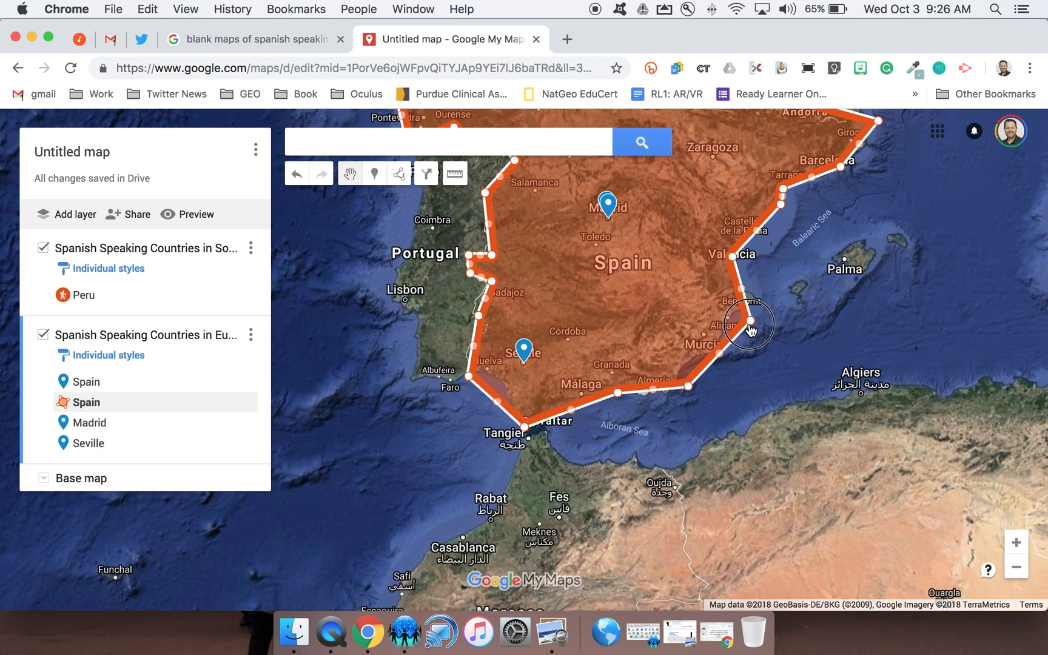
{"action": "left_click_drag", "start_coordinate": [751, 320], "coordinate": [679, 379]}
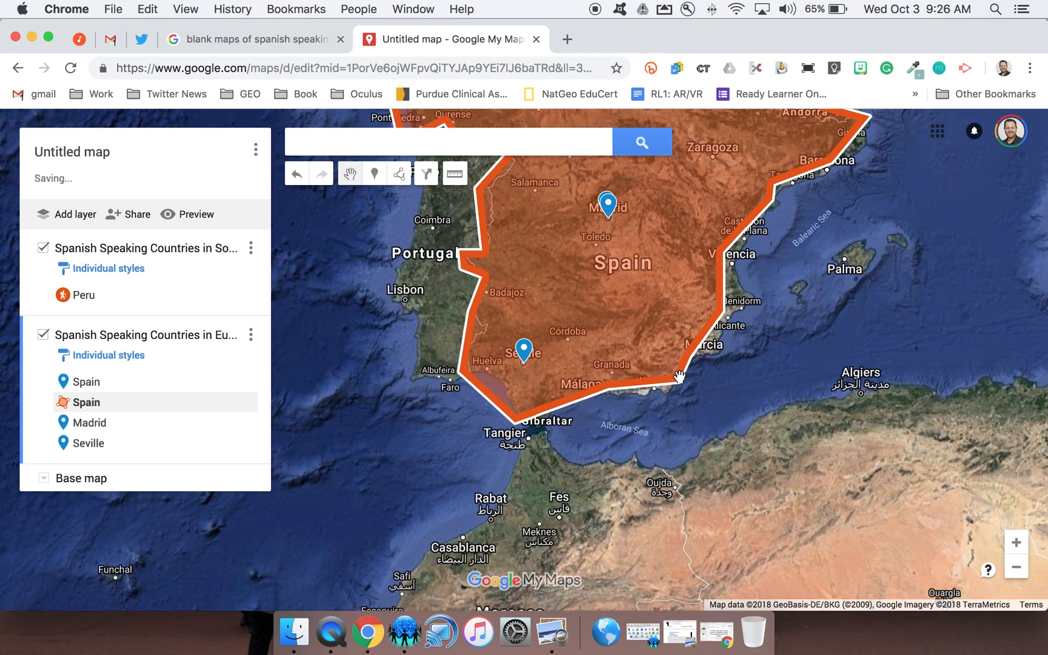
{"action": "key", "text": "super+z"}
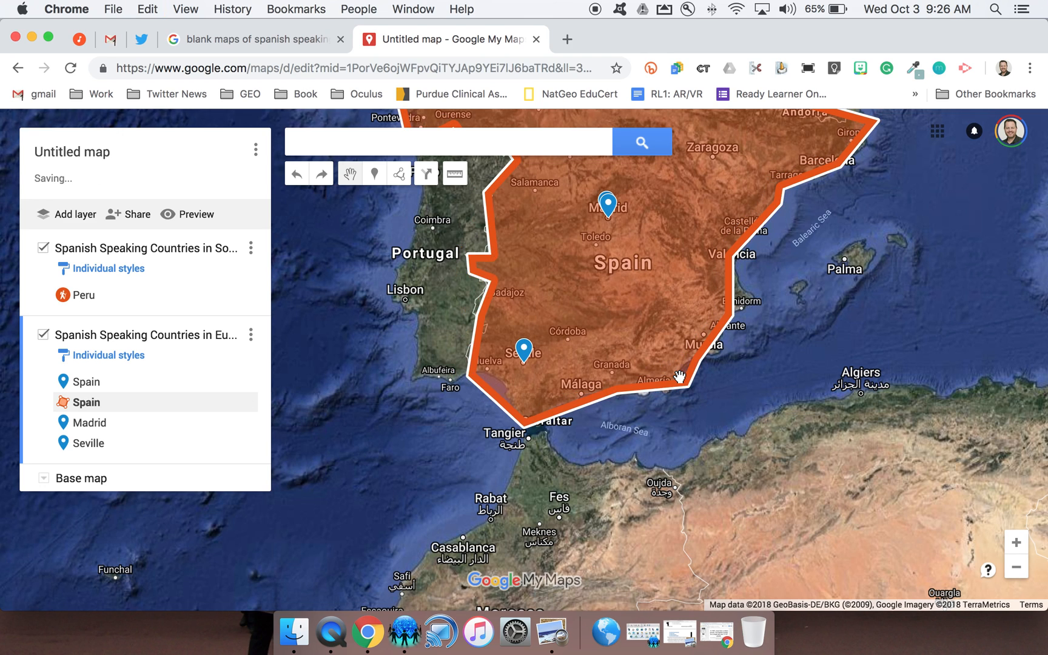
Step: Title the map "Spanish Speaking Countries" and save the title
{"action": "left_click", "coordinate": [92, 154]}
{"action": "type", "text": "S"}
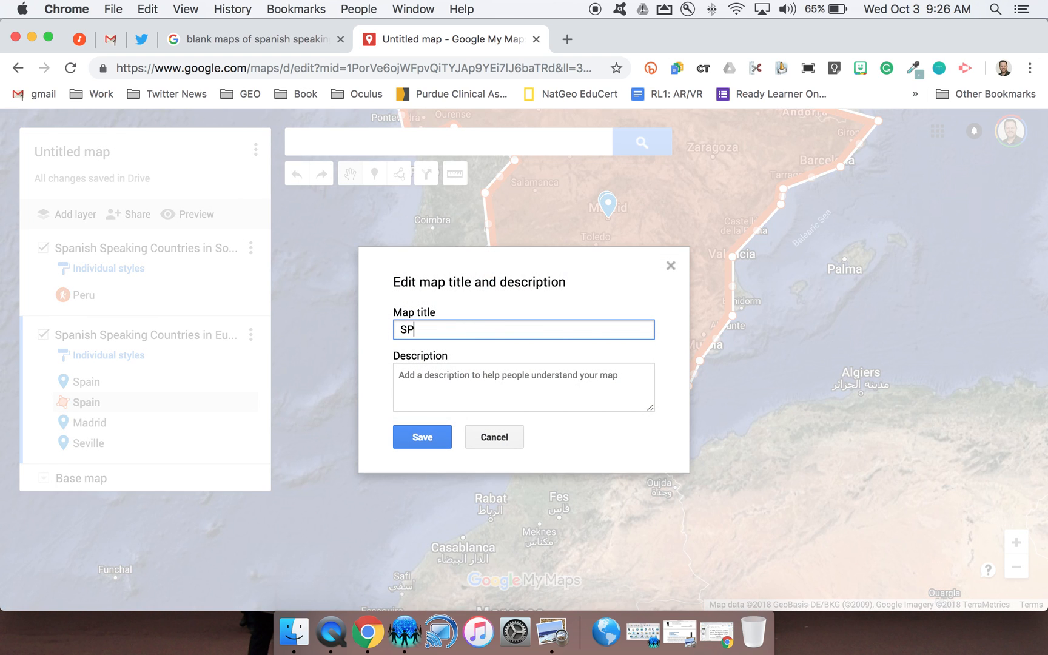
{"action": "type", "text": "P"}
{"action": "key", "text": "BackSpace"}
{"action": "type", "text": "panish Speaking Countries in South America"}
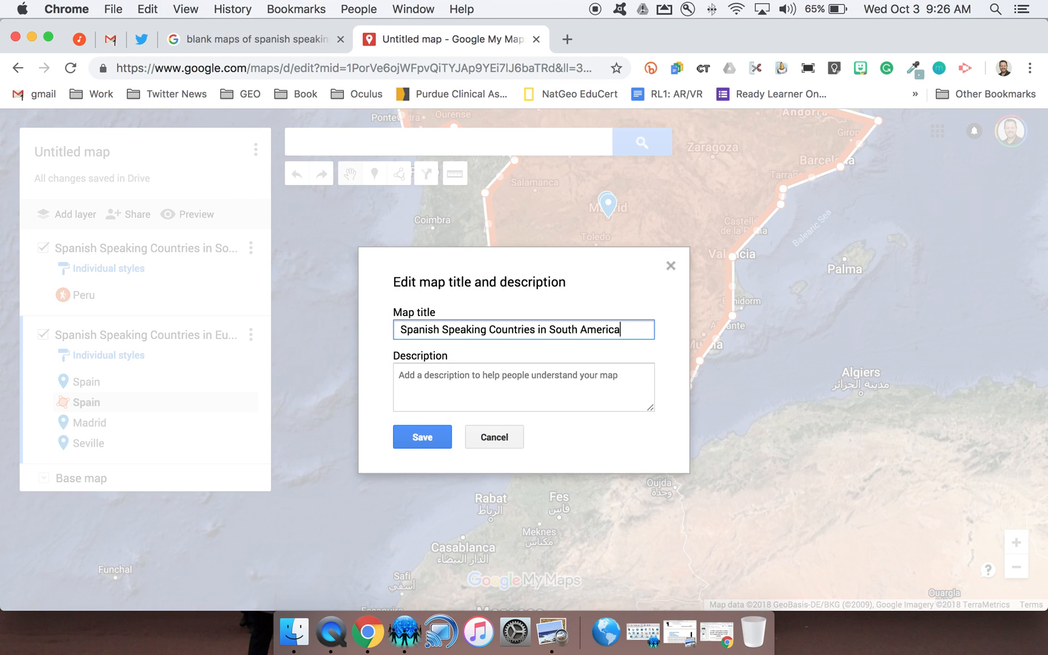
{"action": "left_click_drag", "start_coordinate": [538, 330], "coordinate": [627, 330]}
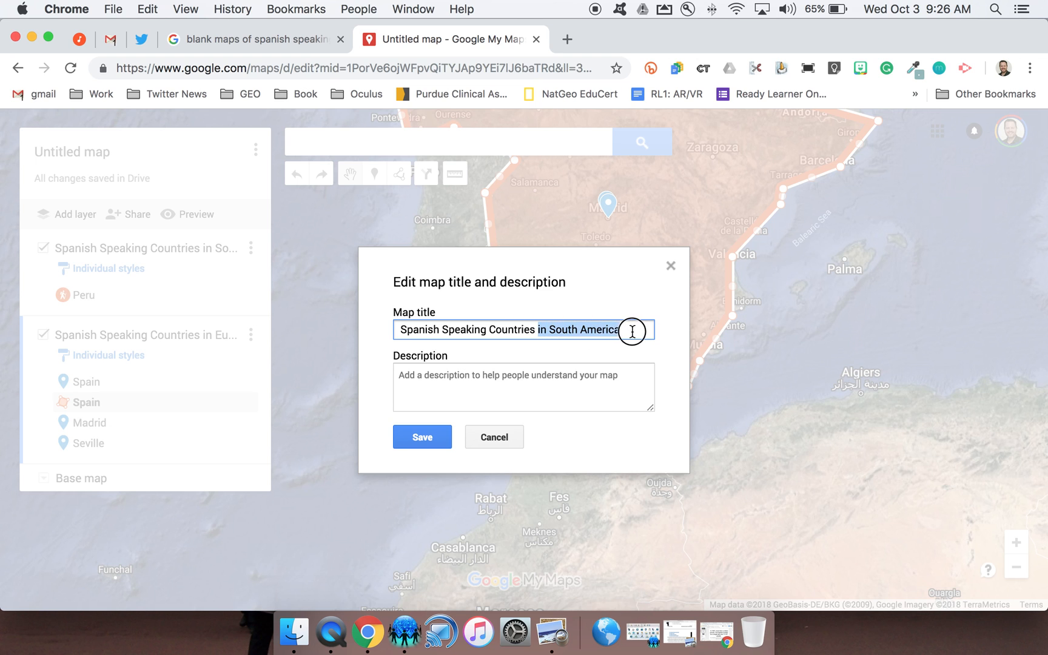
{"action": "key", "text": "BackSpace"}
{"action": "left_click", "coordinate": [430, 436]}
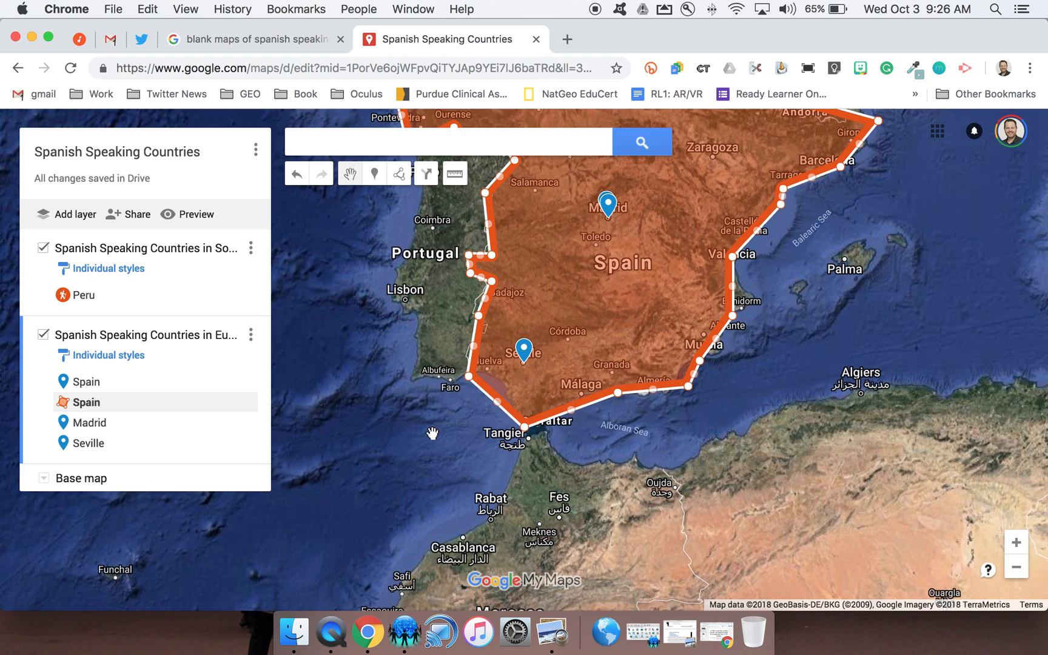
Step: Set the map's link sharing to "On - Public on the web" with "Can edit" access for anyone, and save it
{"action": "left_click", "coordinate": [142, 218]}
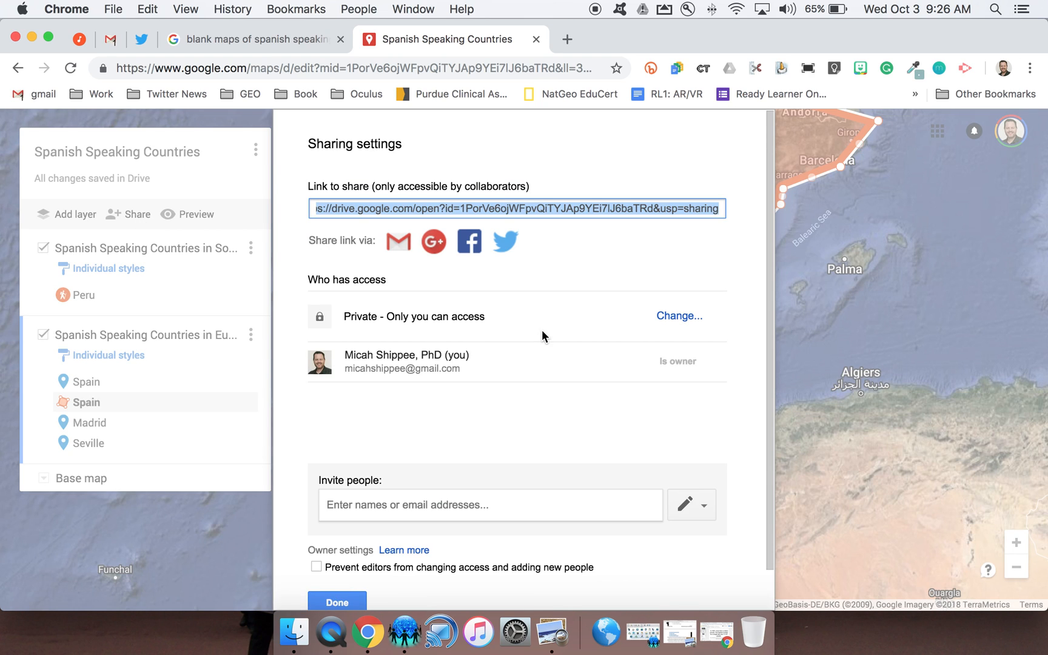
{"action": "left_click", "coordinate": [680, 317]}
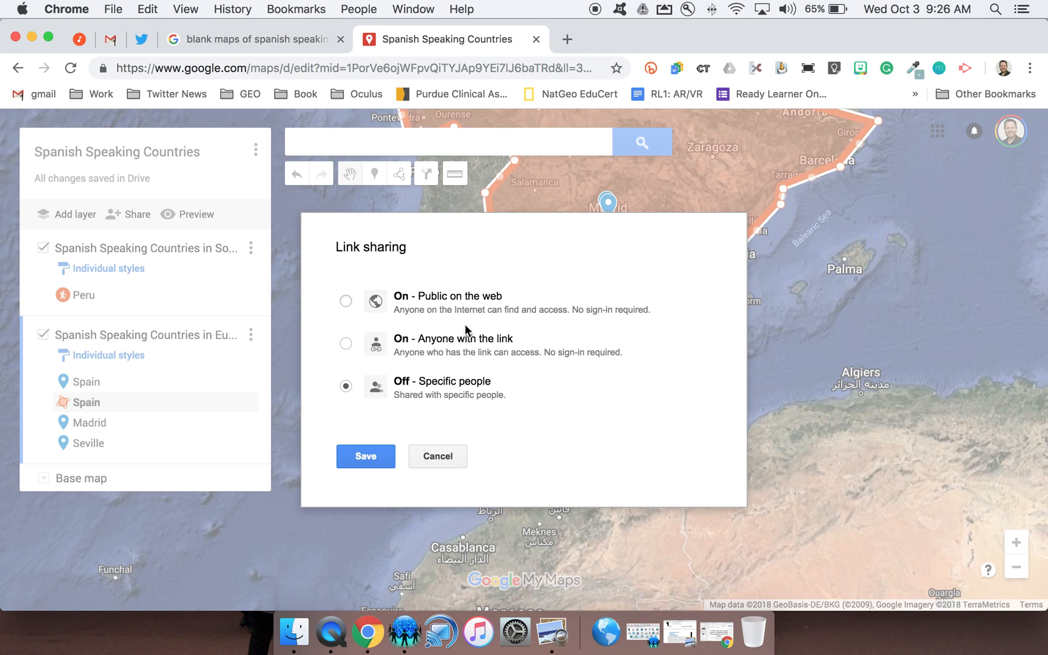
{"action": "left_click", "coordinate": [346, 300]}
{"action": "left_click", "coordinate": [548, 450]}
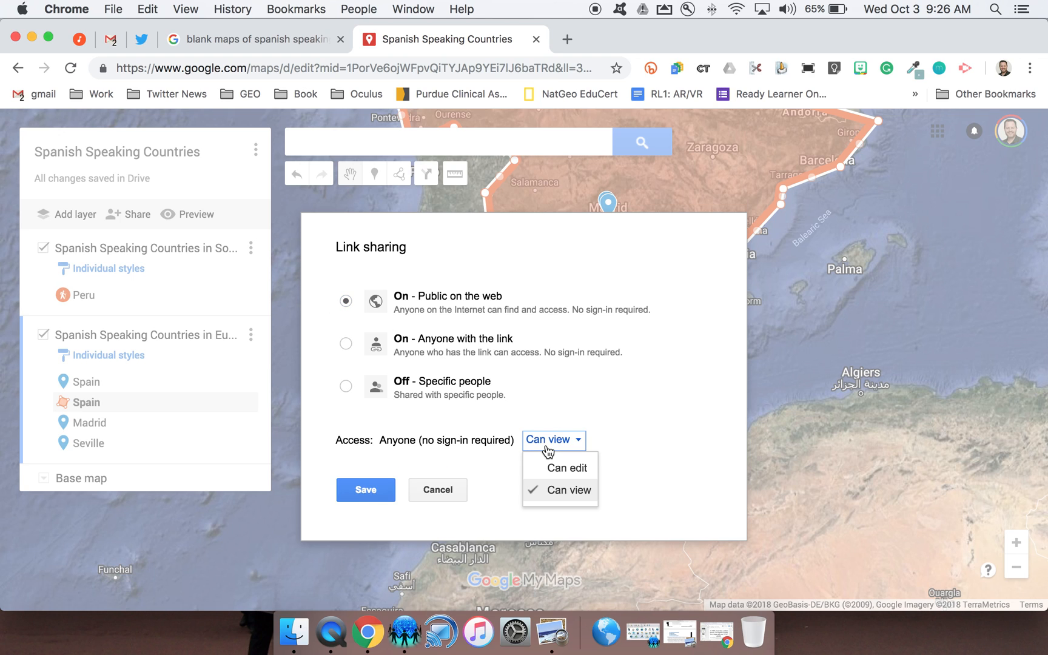
{"action": "left_click", "coordinate": [557, 467]}
{"action": "left_click", "coordinate": [364, 489]}
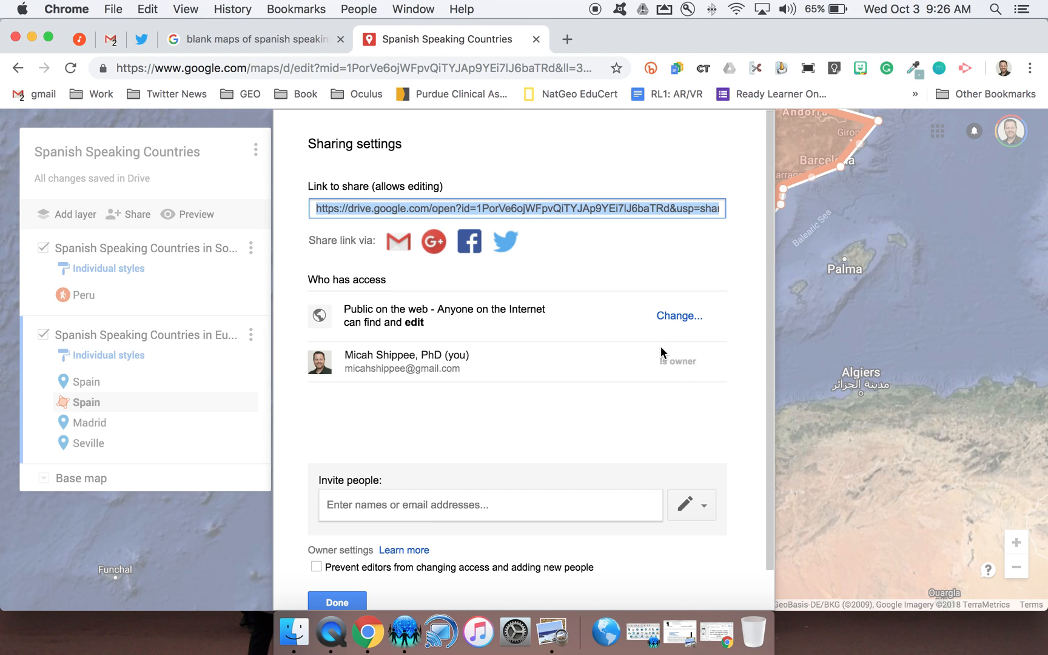
Step: Restrict the map's link sharing to "Off - Specific people" and save the setting
{"action": "left_click", "coordinate": [677, 322]}
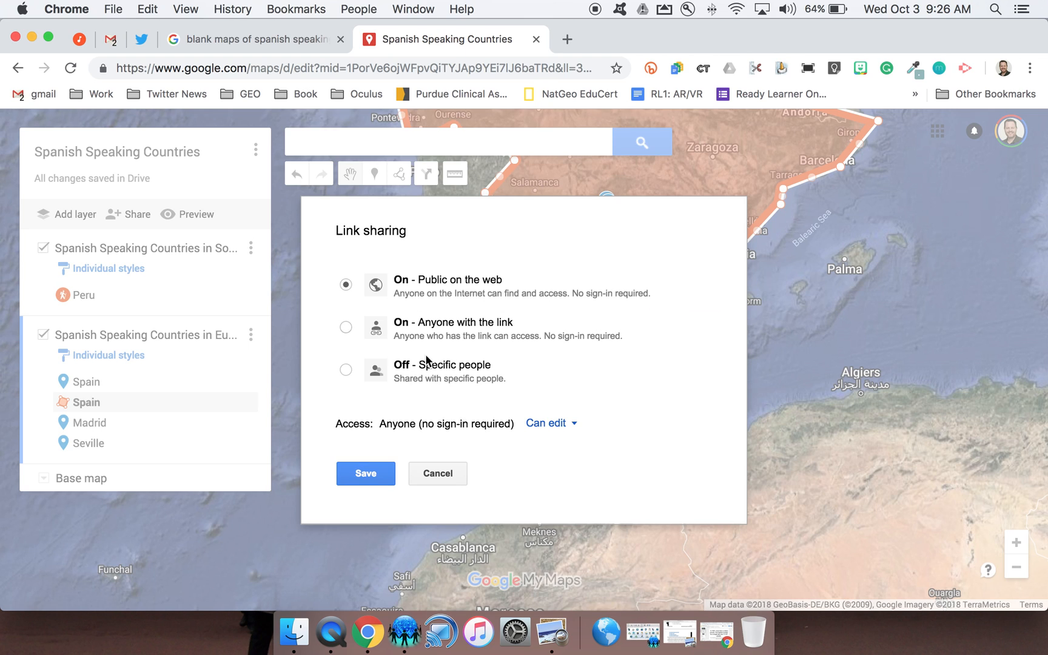
{"action": "left_click", "coordinate": [346, 370]}
{"action": "left_click", "coordinate": [362, 436]}
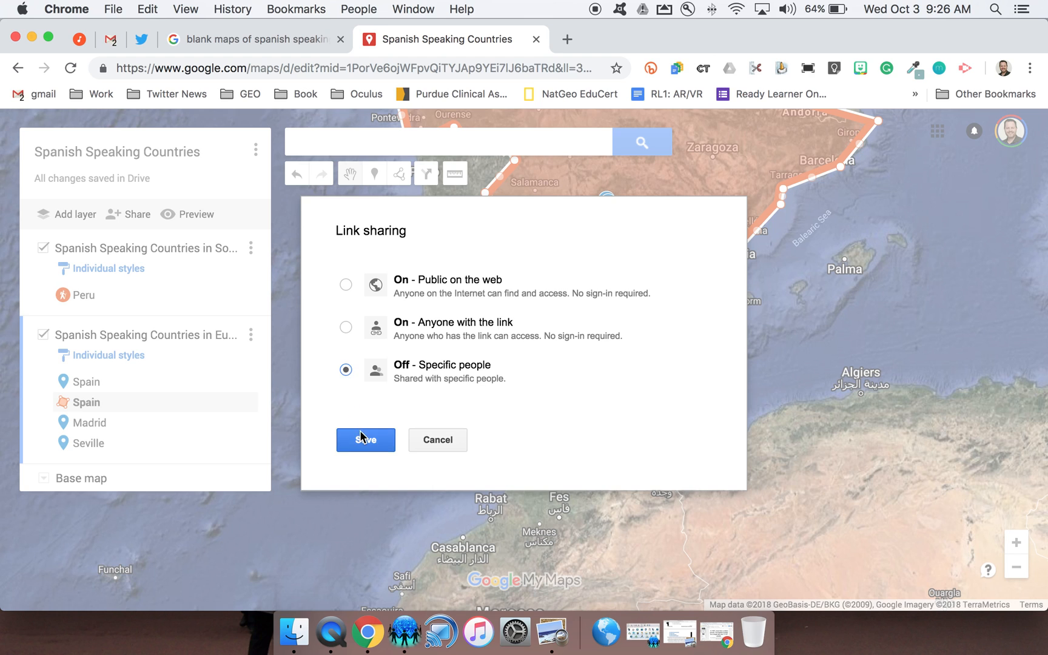